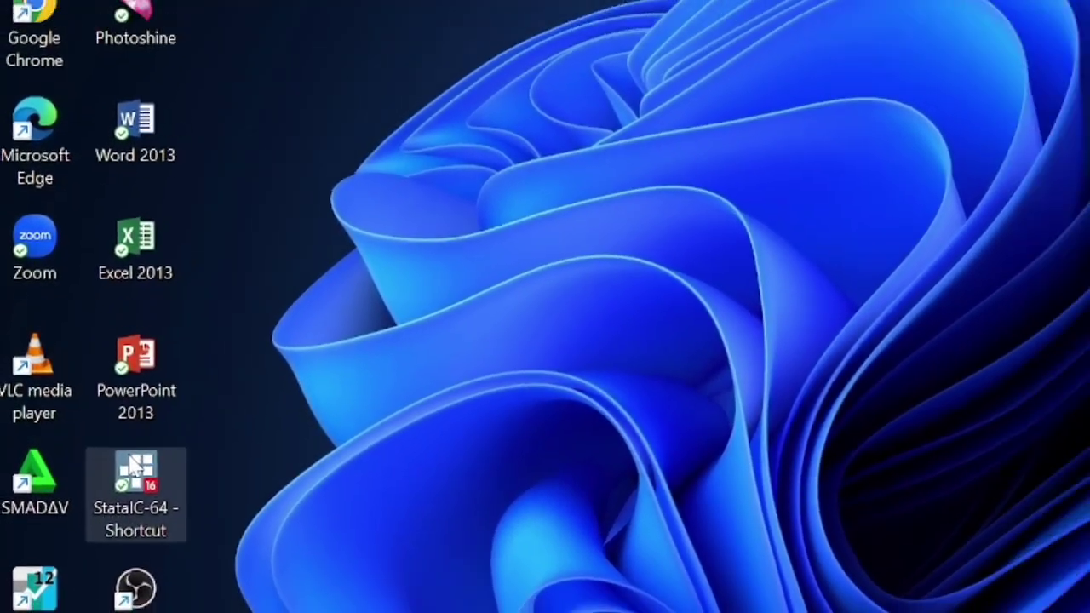
# - Launch Stata from the desktop and open the import dialog for a dBase (*.dbf) file
pyautogui.doubleClick(134, 471)
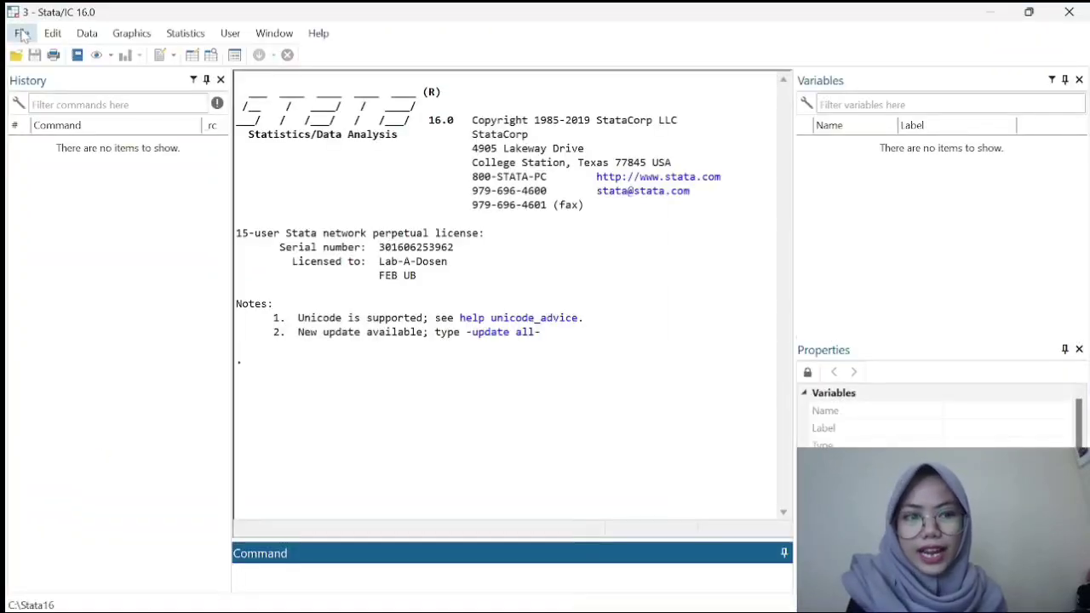
pyautogui.click(22, 34)
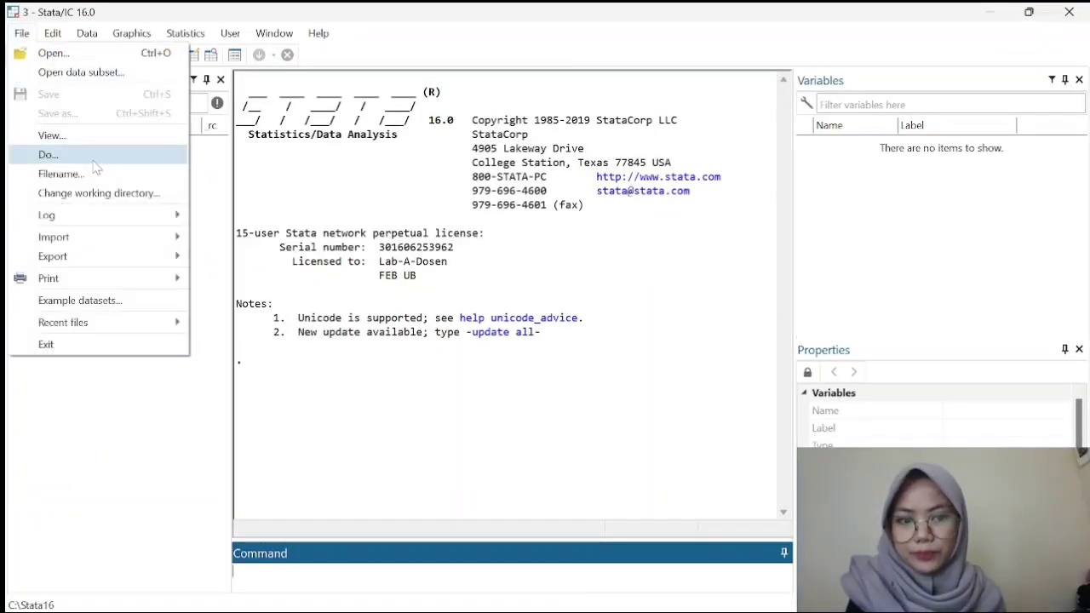
pyautogui.moveTo(162, 239)
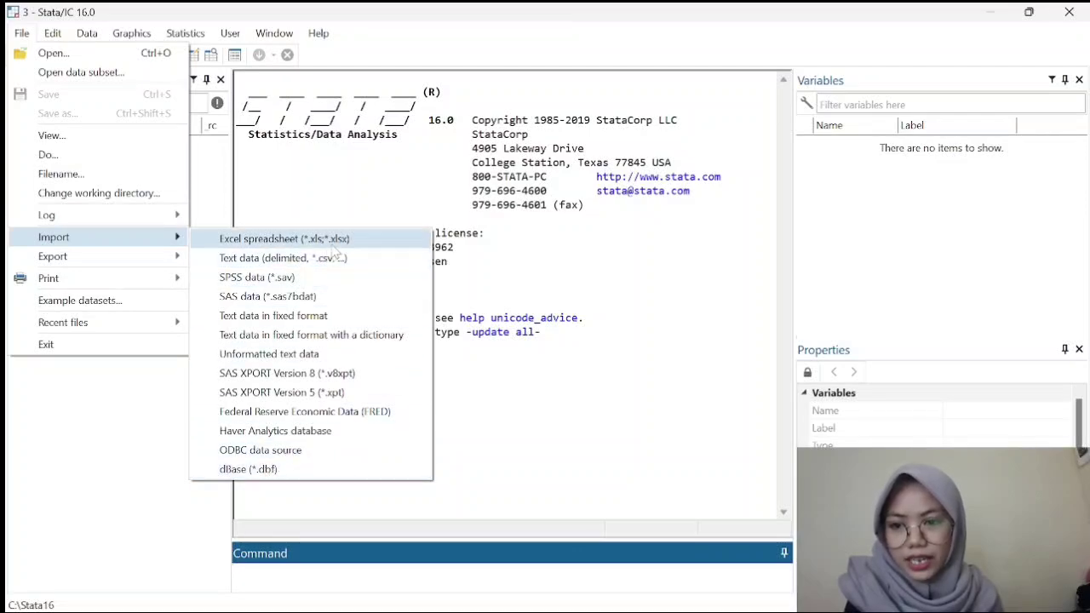
pyautogui.click(261, 469)
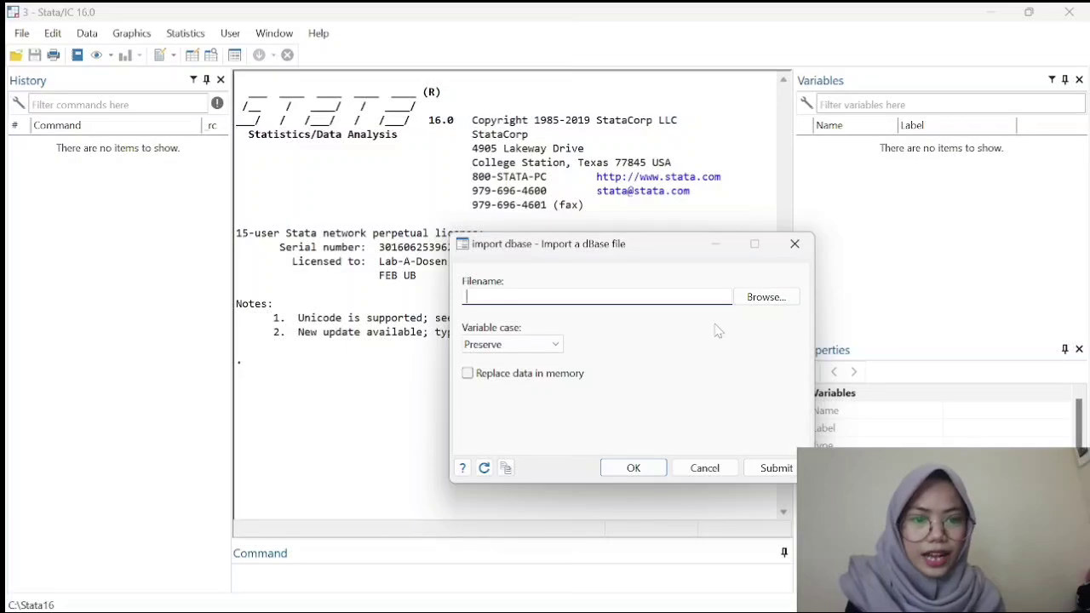
# - Browse to the Downloads folder, show all file types, and choose UAS 04.dta as the file to import
pyautogui.click(783, 303)
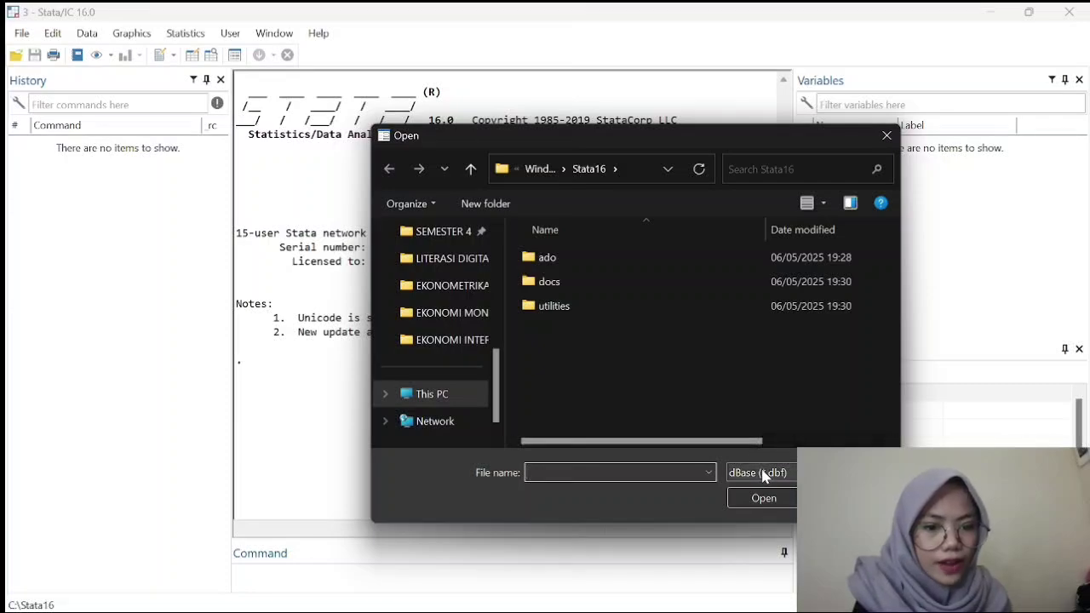
pyautogui.scroll(2, 418, 276)
pyautogui.click(429, 287)
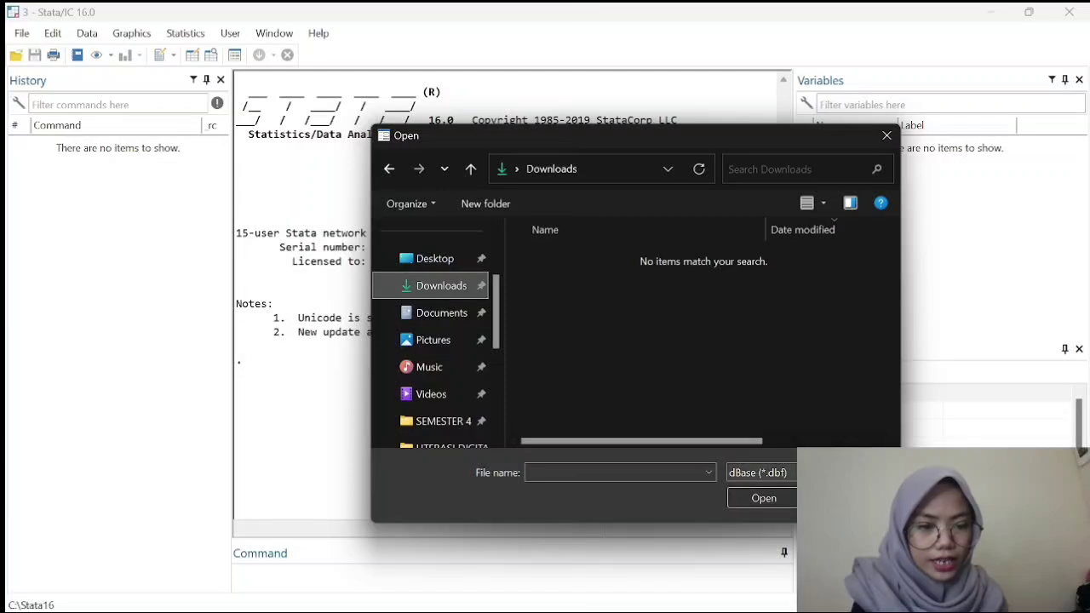
pyautogui.click(760, 473)
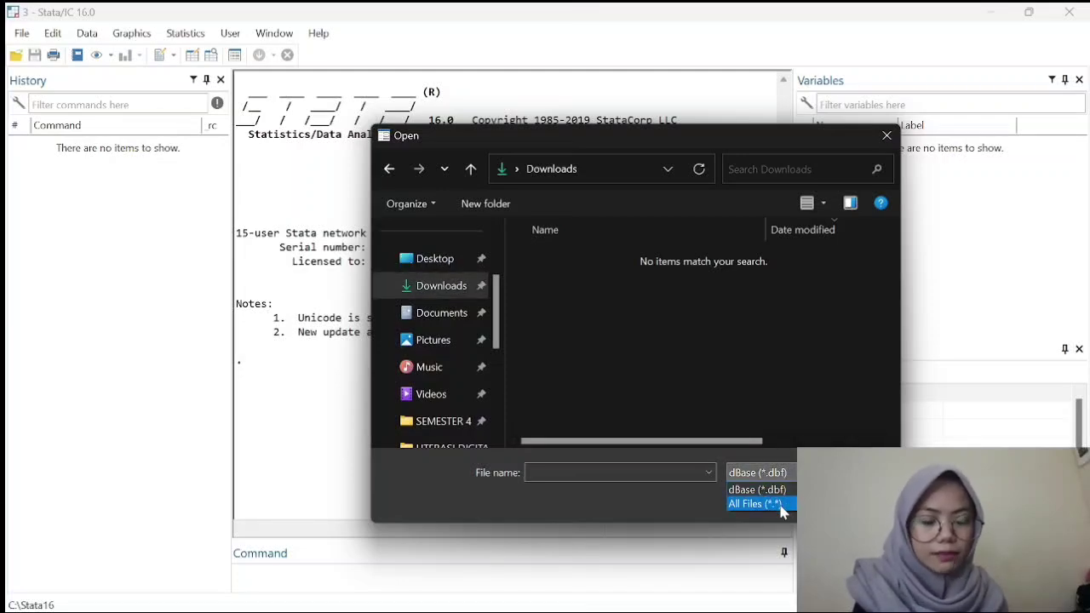
pyautogui.click(780, 507)
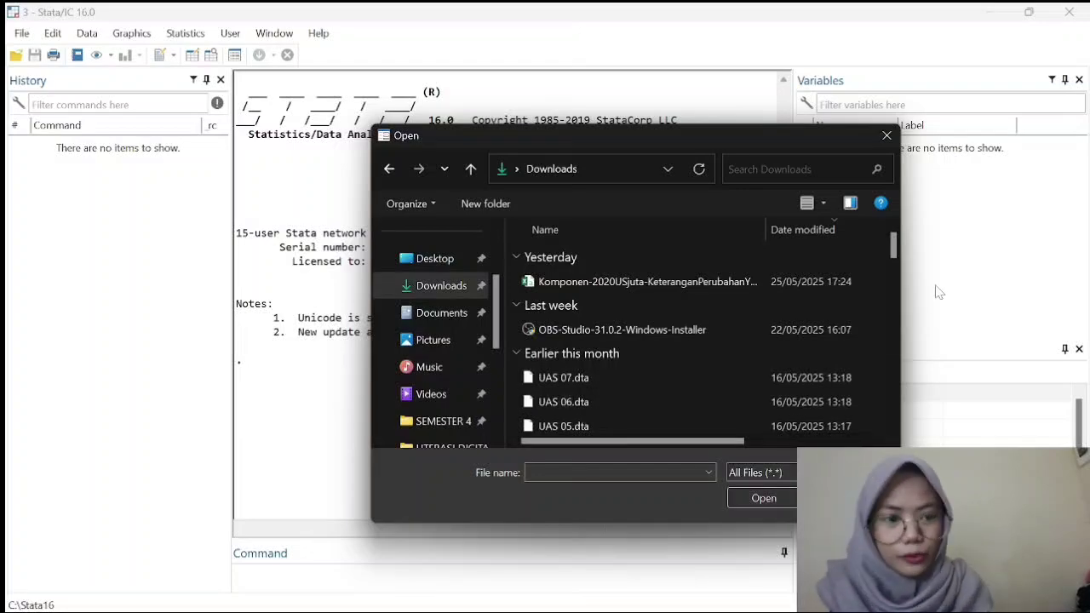
pyautogui.moveTo(894, 245); pyautogui.dragTo(896, 269)
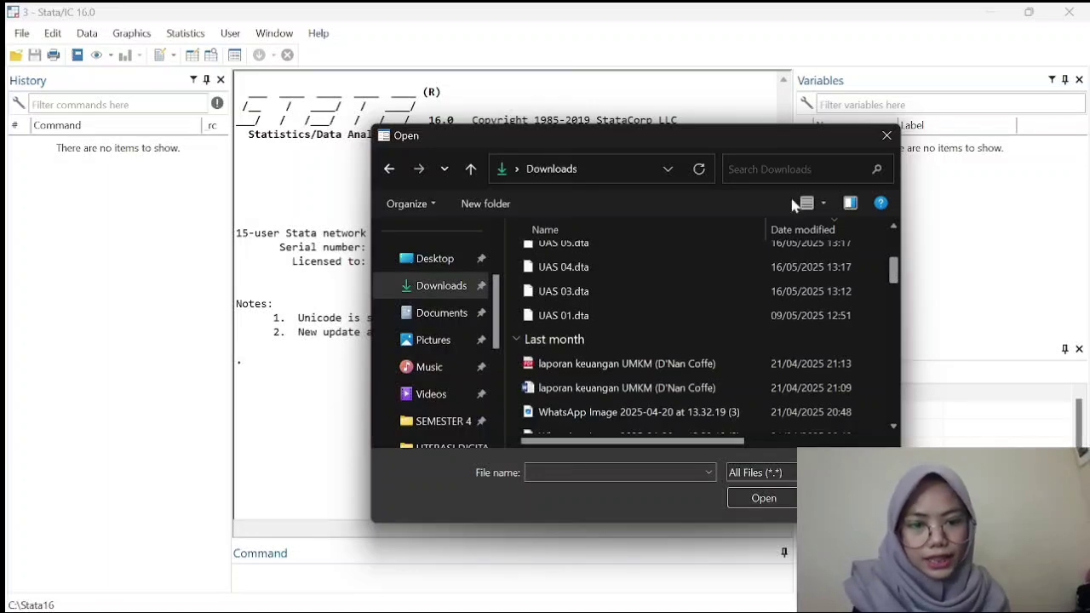
pyautogui.click(635, 269)
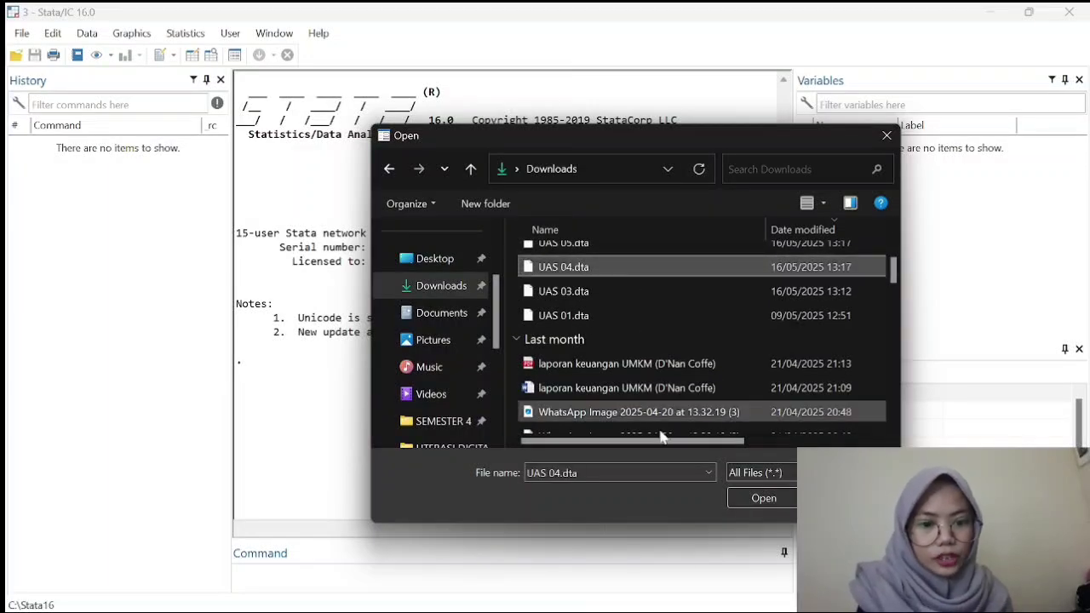
pyautogui.click(763, 498)
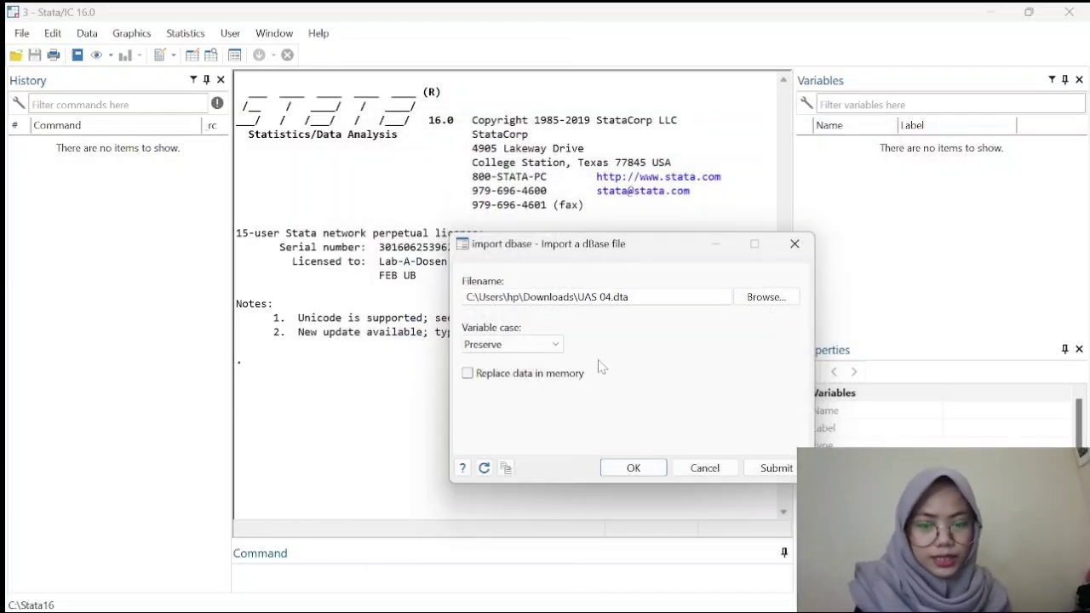
# - Set the variable case to Lower and try to import UAS 04.dta as a dBase file
pyautogui.click(556, 347)
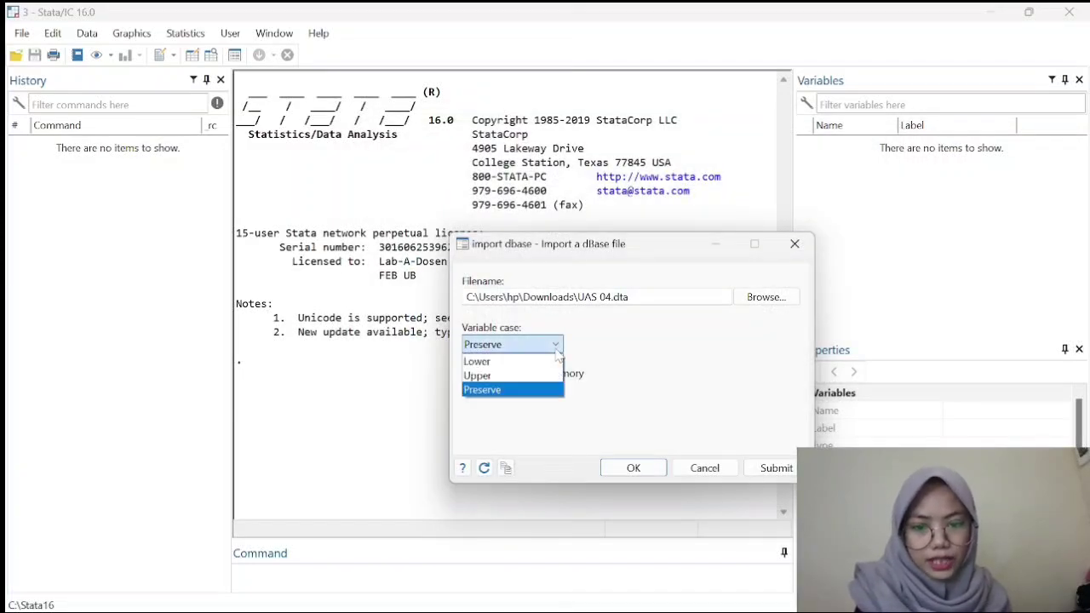
pyautogui.click(532, 362)
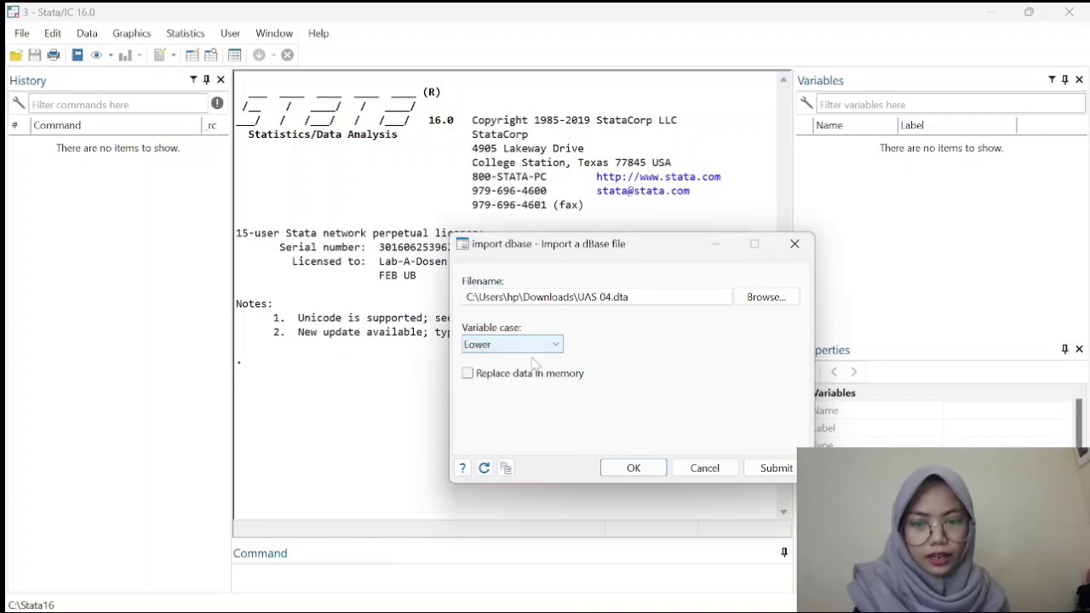
pyautogui.click(608, 469)
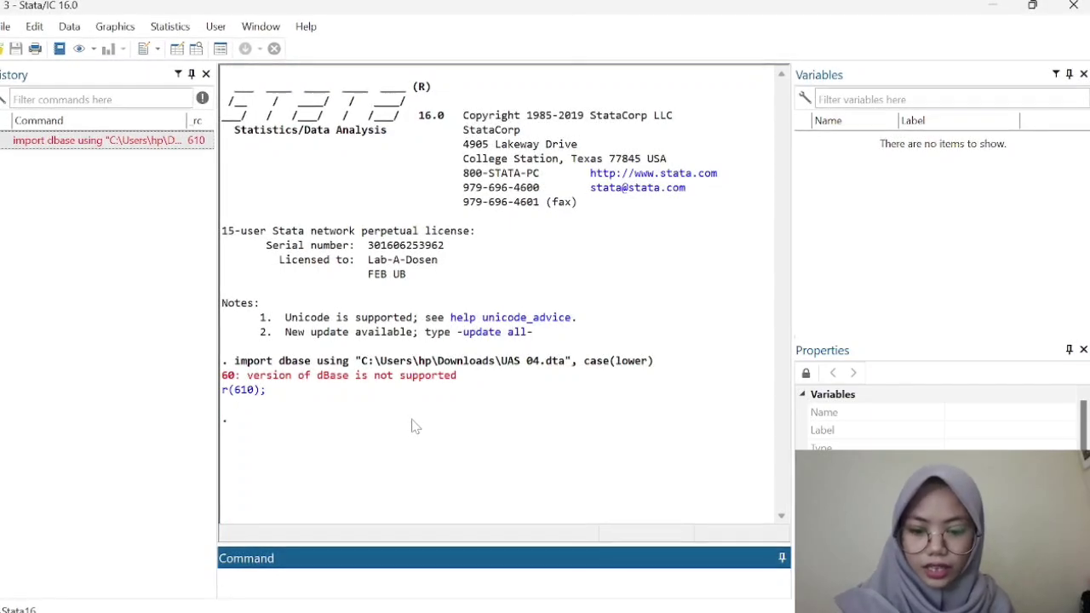
# - Load the dataset with the use command and the quoted path "C:\Users\hp\Downloads\UAS 04.dta" copied from the import output
pyautogui.write('se')
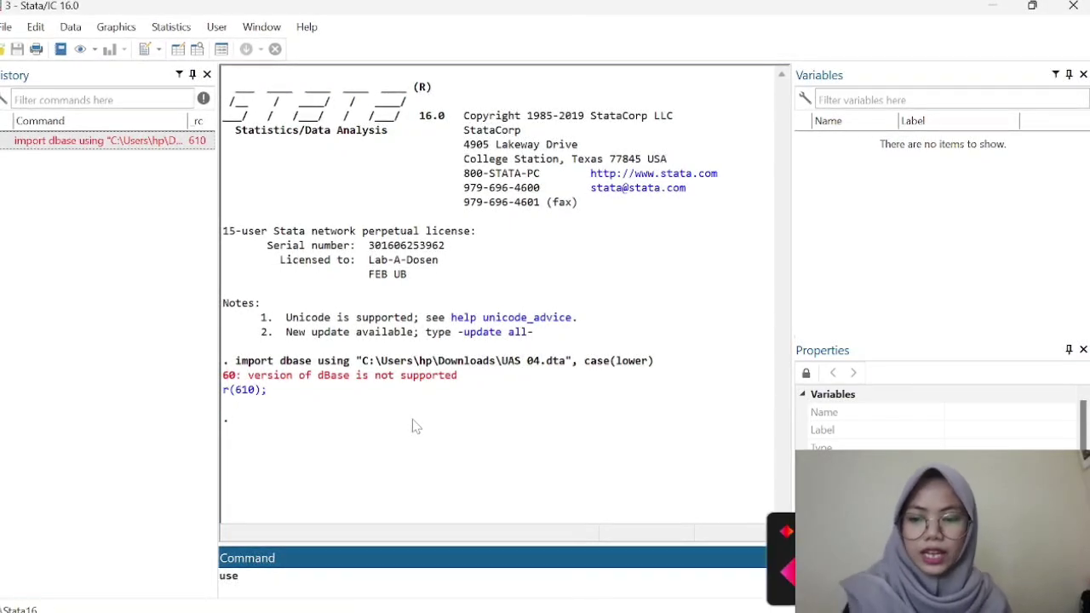
pyautogui.moveTo(357, 362); pyautogui.dragTo(407, 365)
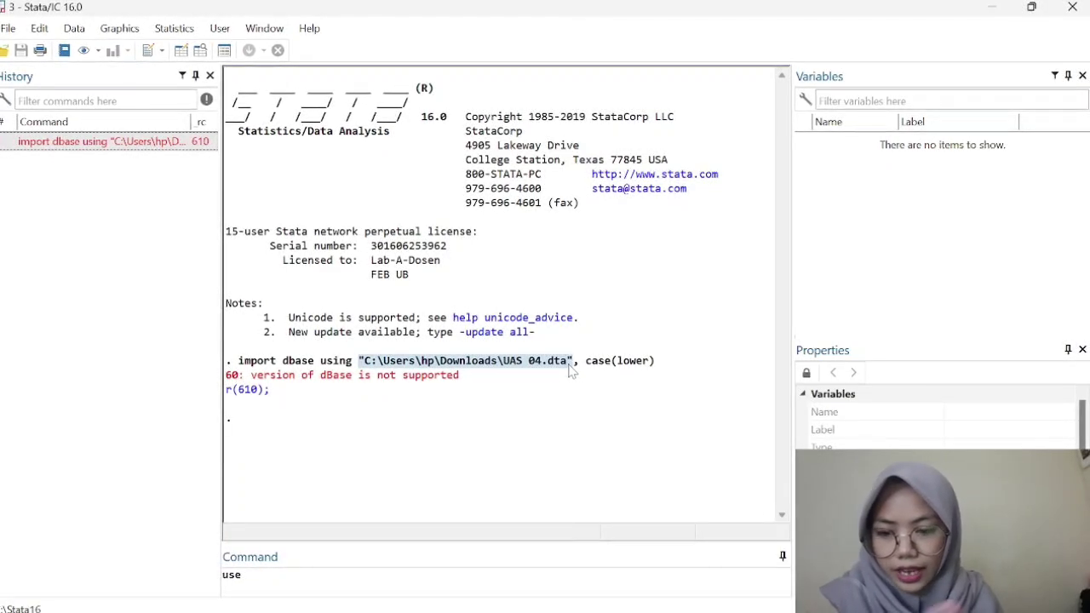
pyautogui.click(244, 575)
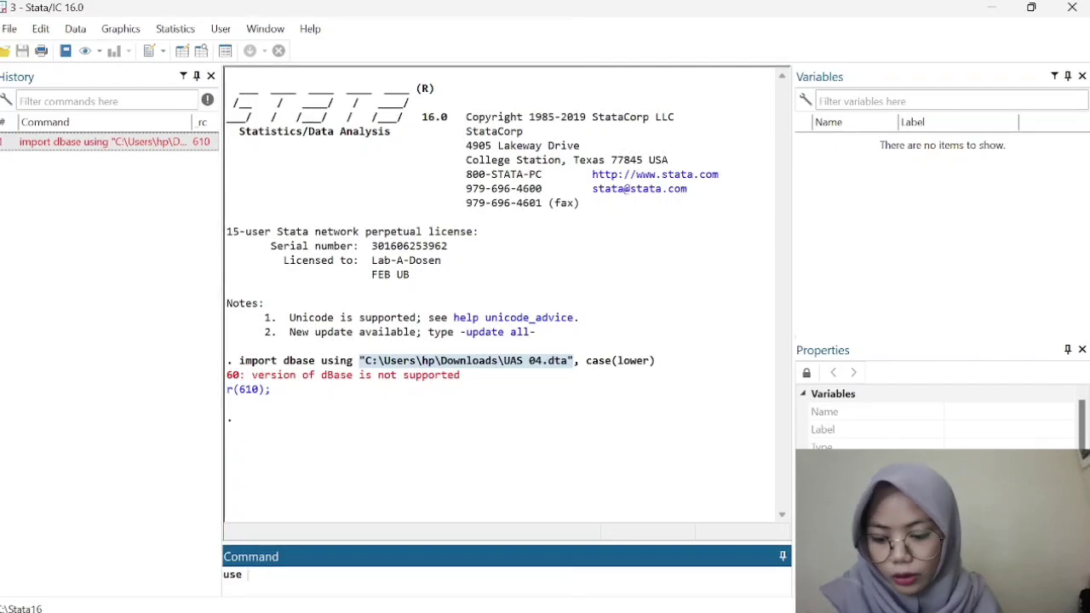
pyautogui.write('"C:\\Users\\hp\\Downloads\\UAS 04.dta"')
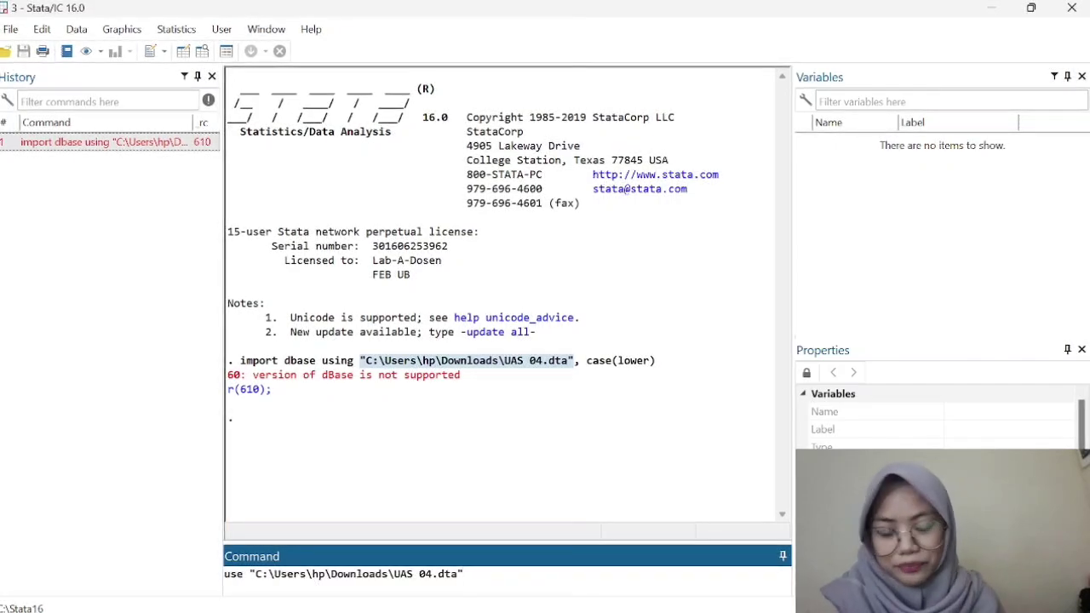
pyautogui.press('Return')
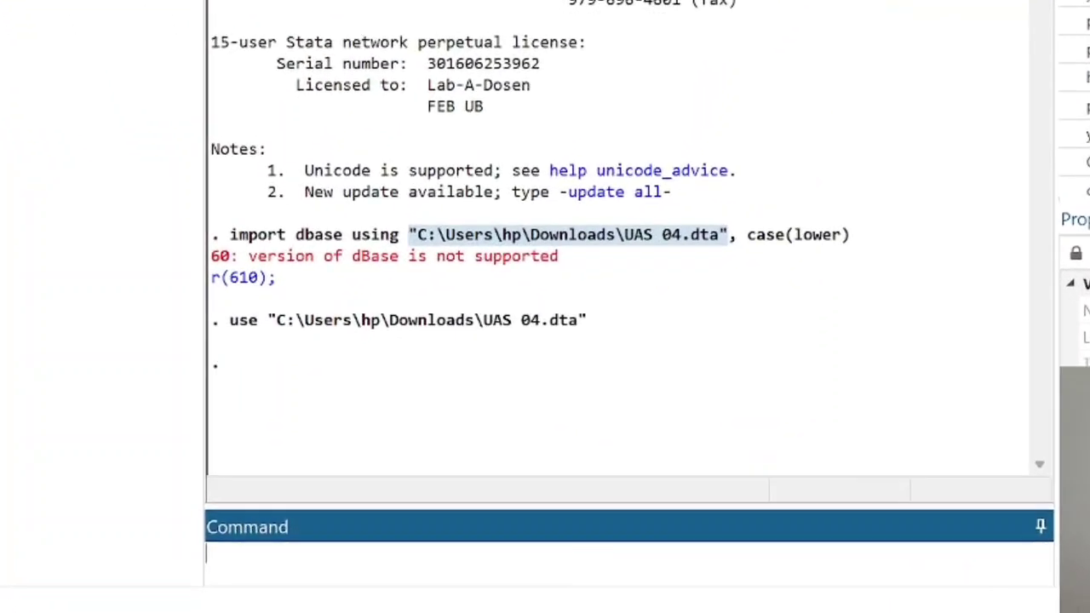
# - Declare the data as a panel with region as panel variable and year as time variable using xtset region year
pyautogui.write('xtset ')
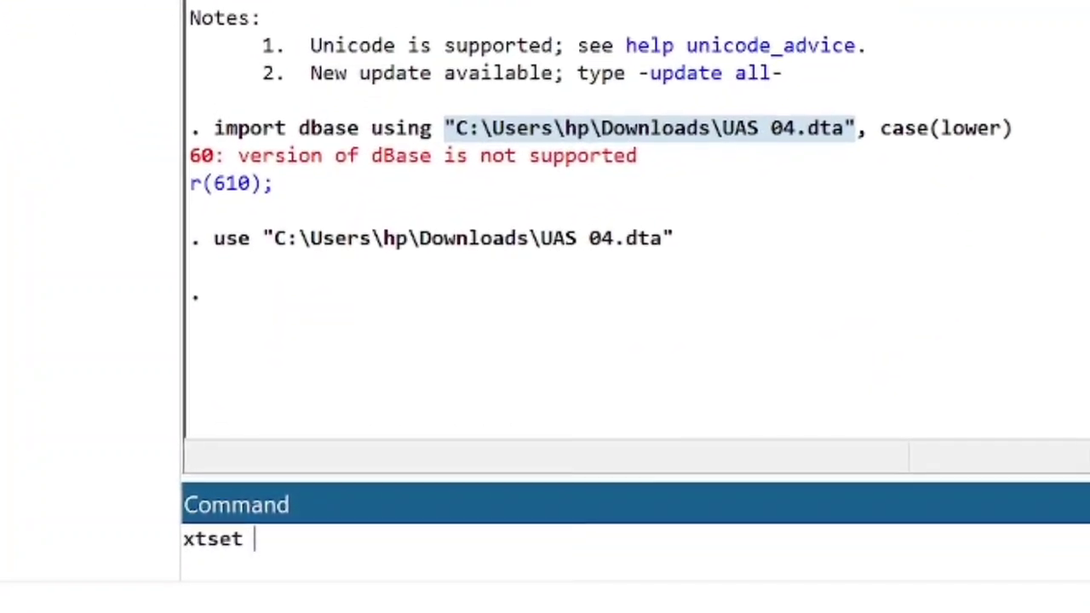
pyautogui.write('regio')
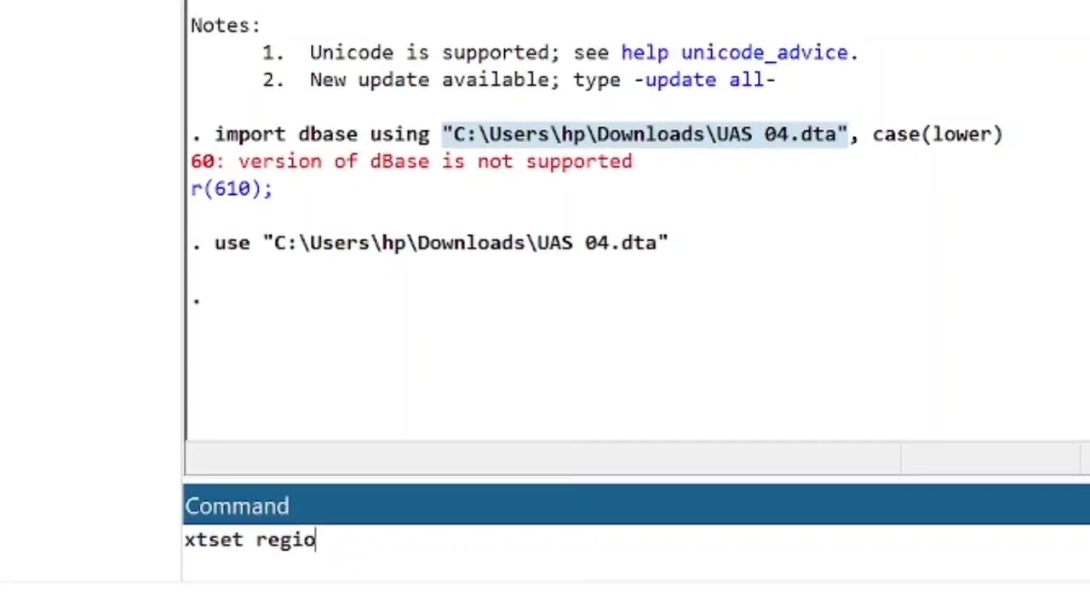
pyautogui.write('n year')
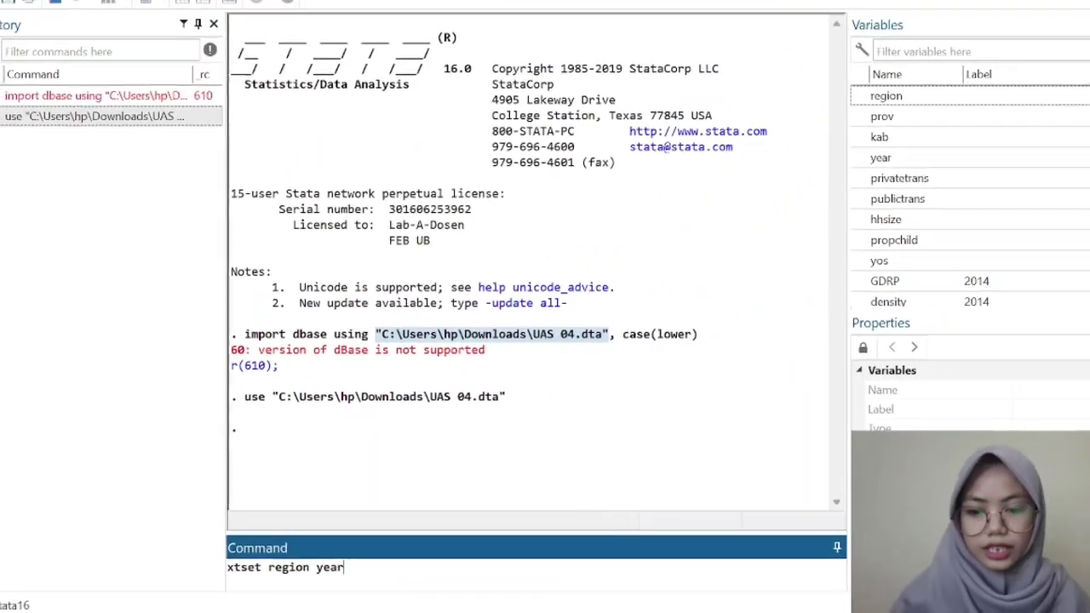
pyautogui.press('Return')
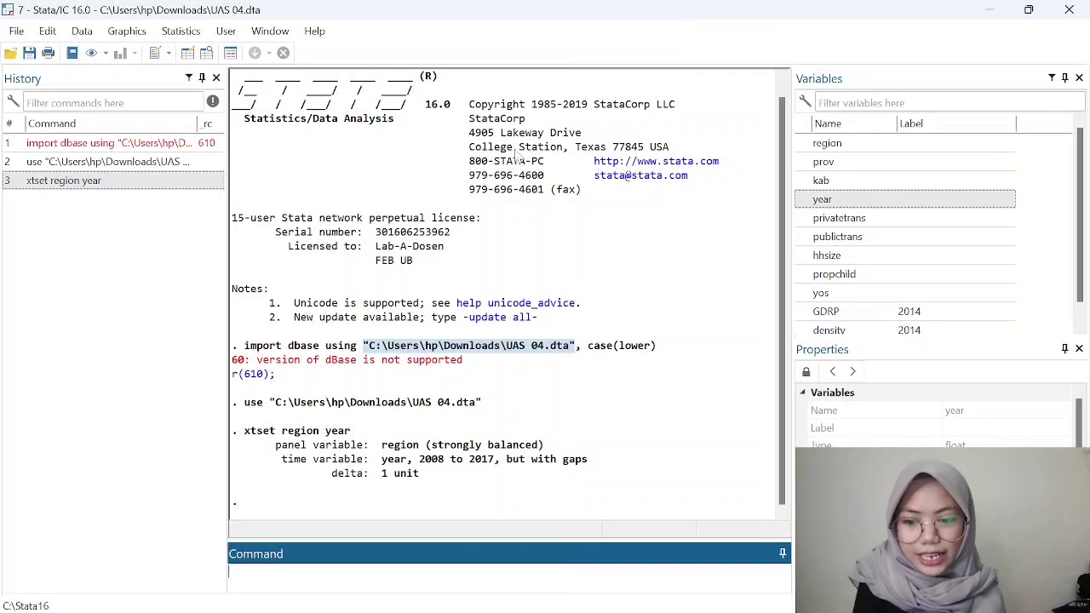
# - Run the default panel regression of privatetrans on density, yos and GDRP with xtreg
pyautogui.write('xt')
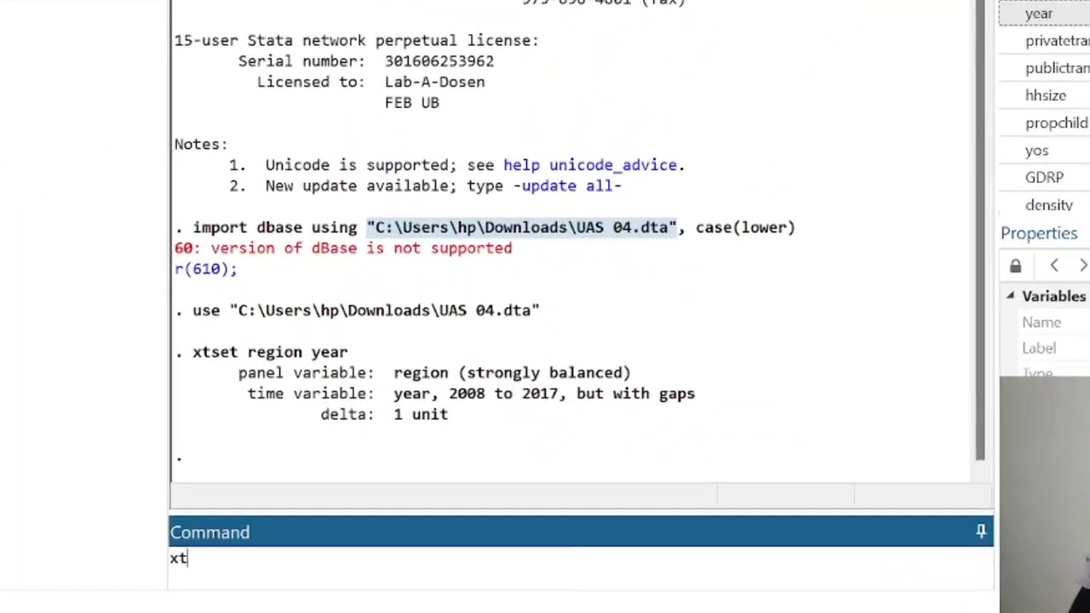
pyautogui.write('reg')
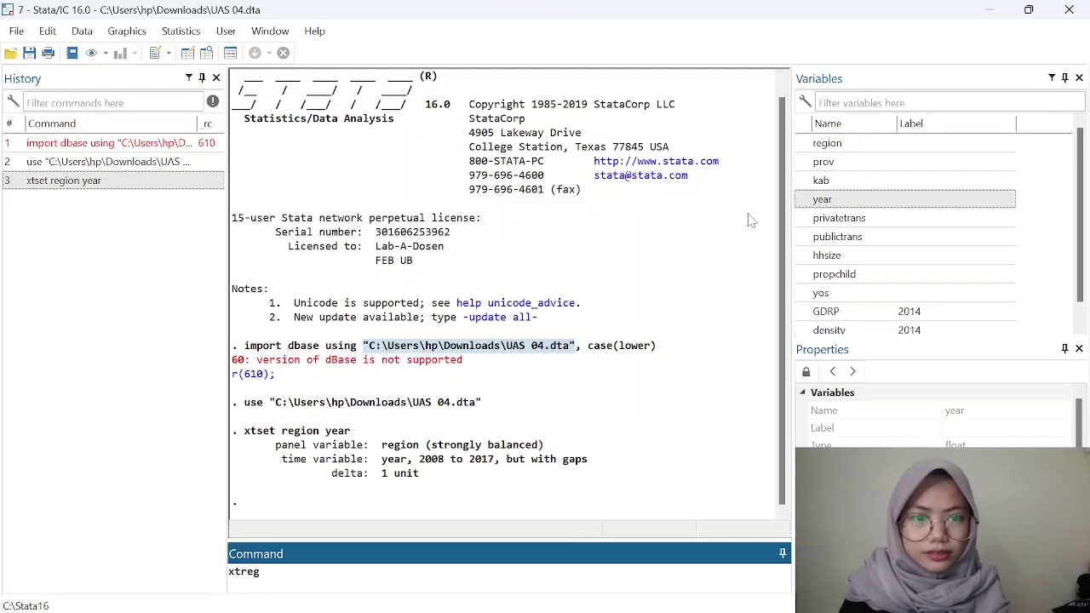
pyautogui.click(802, 218)
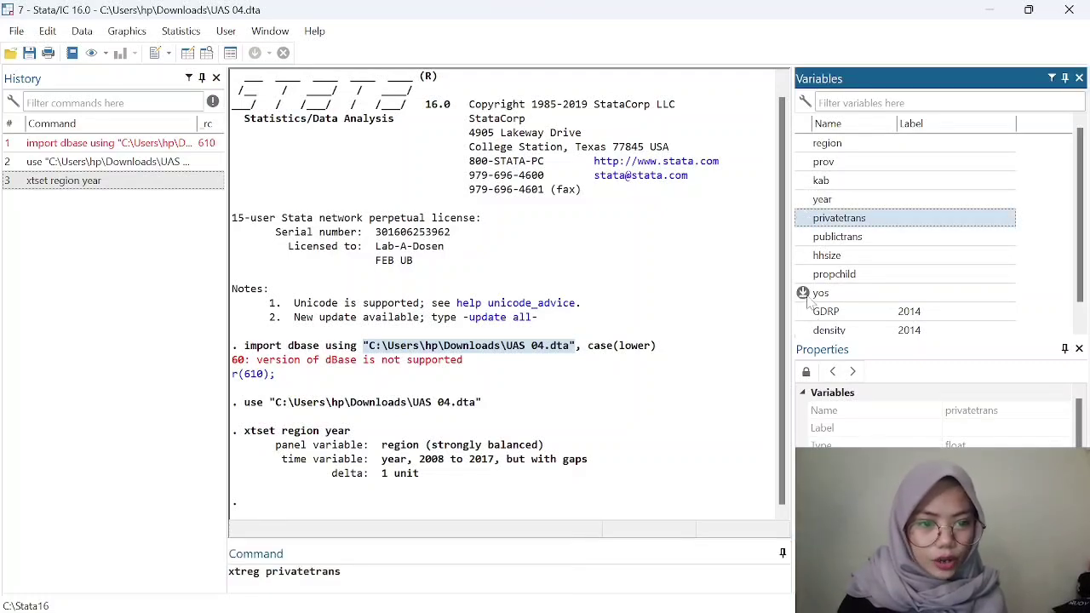
pyautogui.click(803, 329)
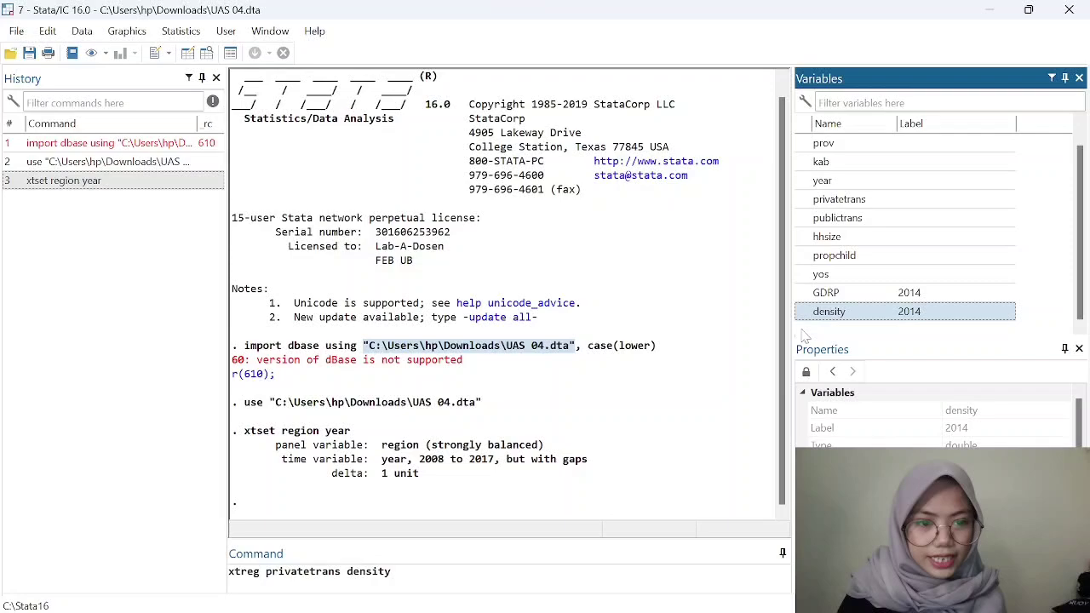
pyautogui.click(802, 274)
pyautogui.click(803, 293)
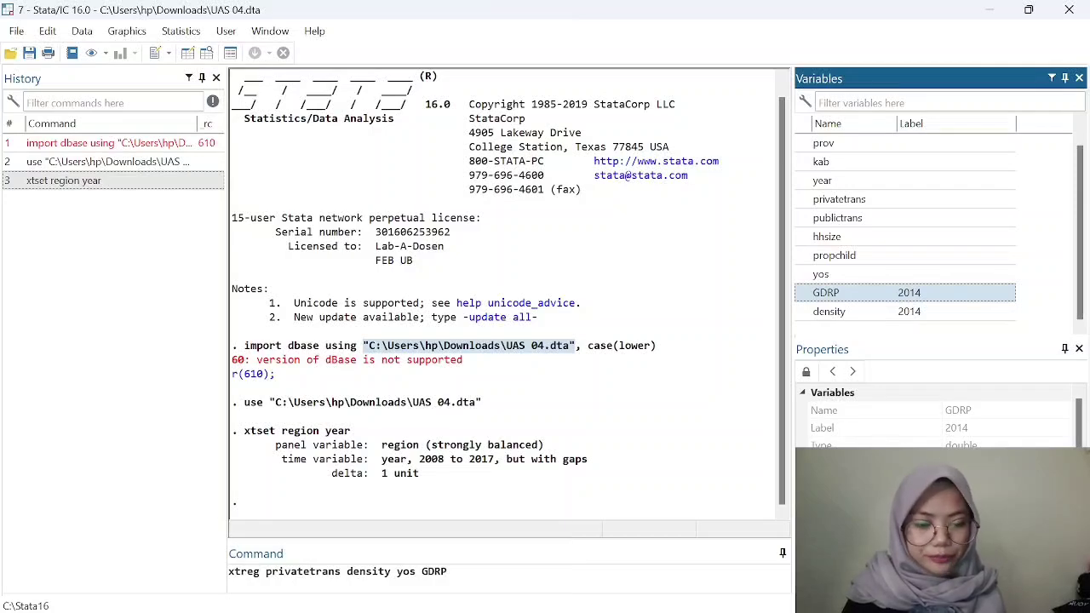
pyautogui.press('Return')
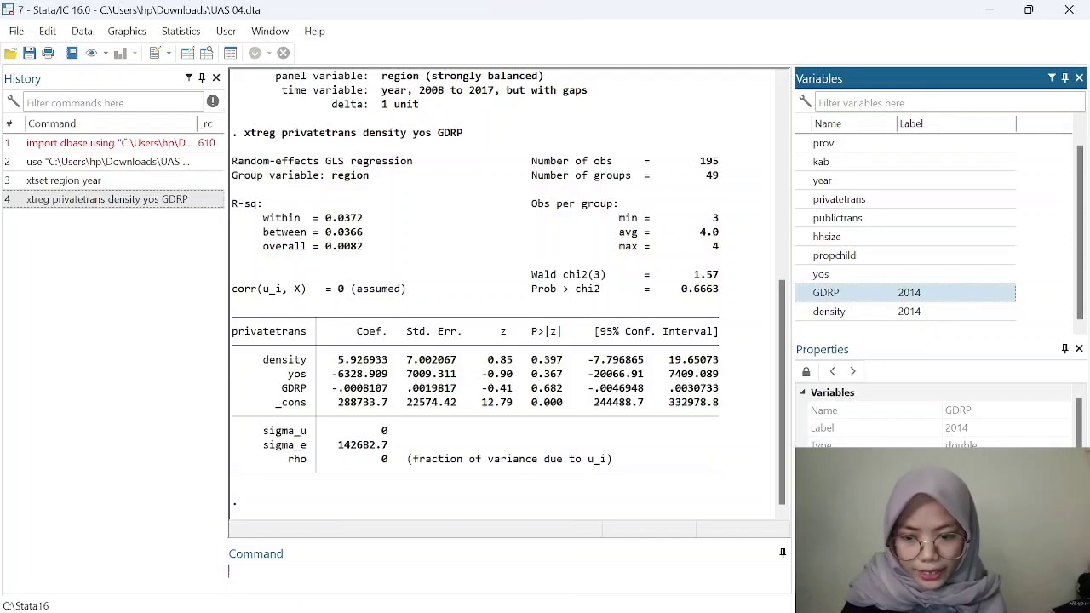
# - Run the fixed-effects panel regression xtreg privatetrans density yos GDRP, fe
pyautogui.click(256, 572)
pyautogui.write('xtreg')
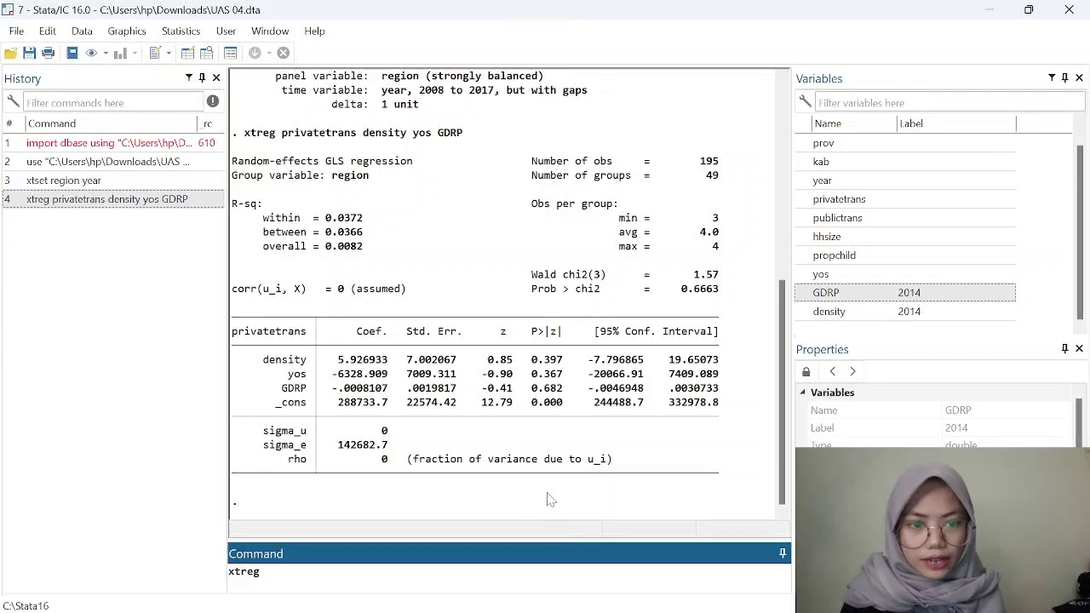
pyautogui.click(803, 199)
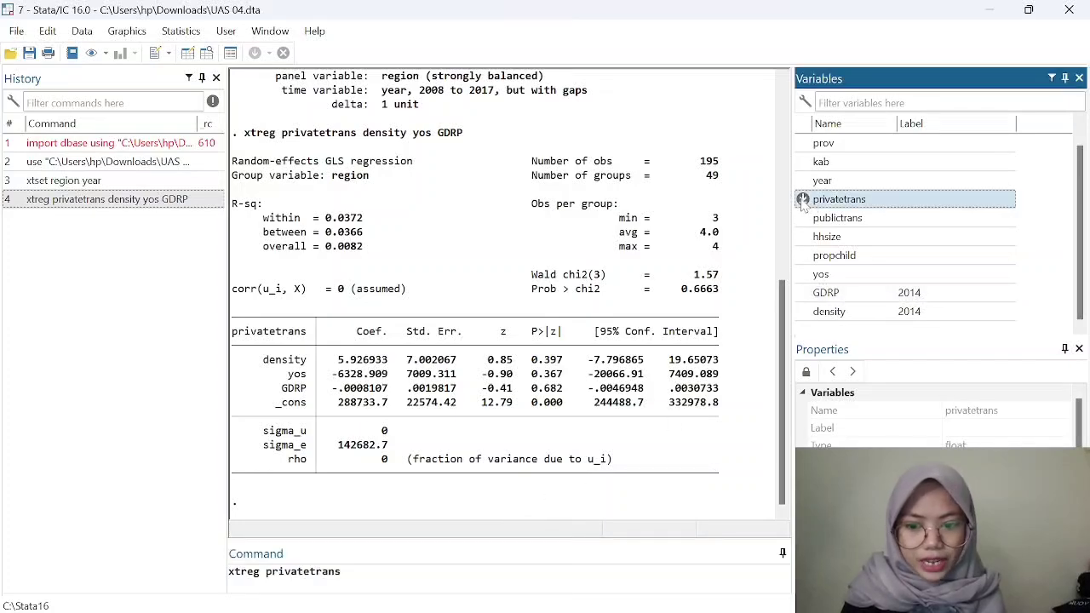
pyautogui.click(804, 311)
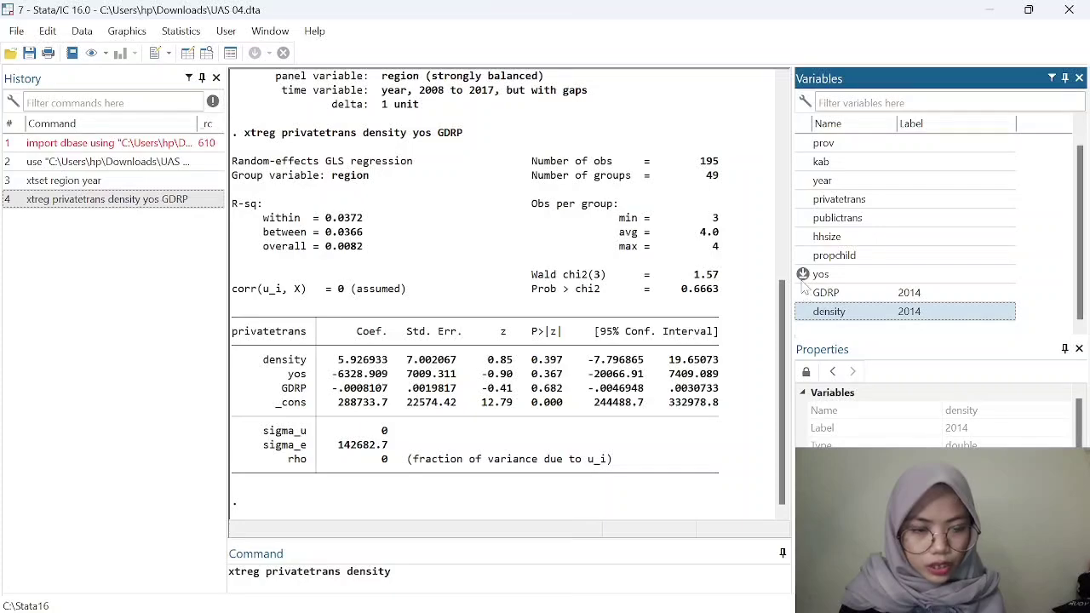
pyautogui.click(803, 274)
pyautogui.click(803, 293)
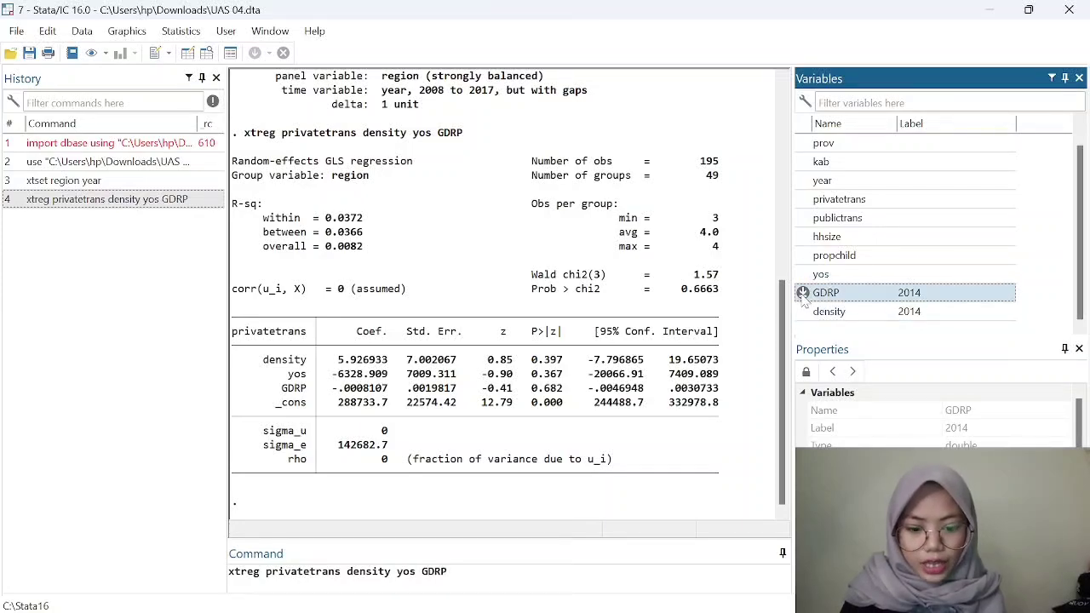
pyautogui.write(', f')
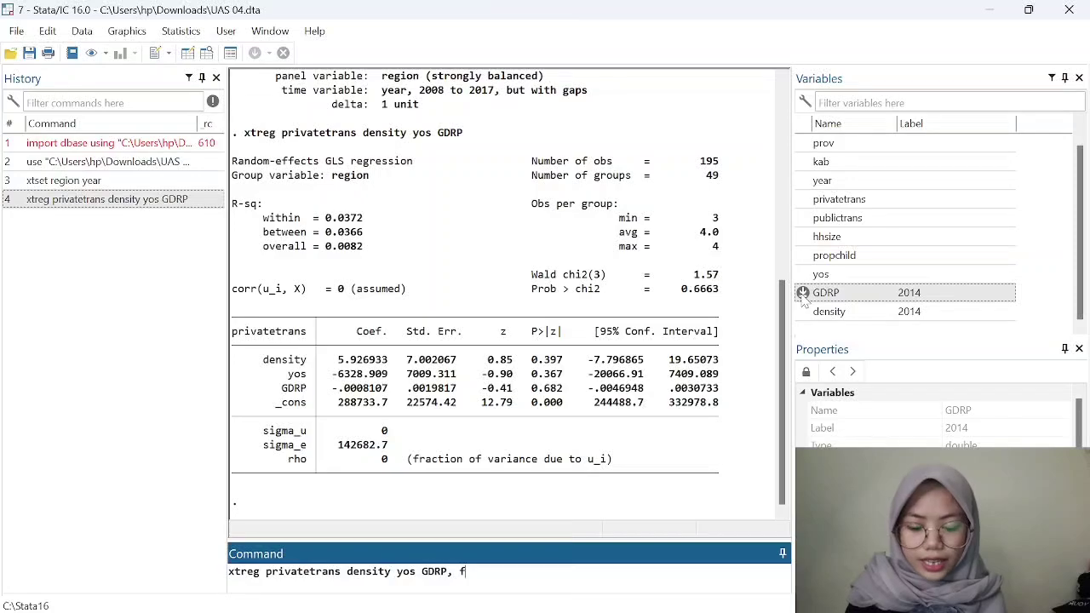
pyautogui.write('e')
pyautogui.press('Return')
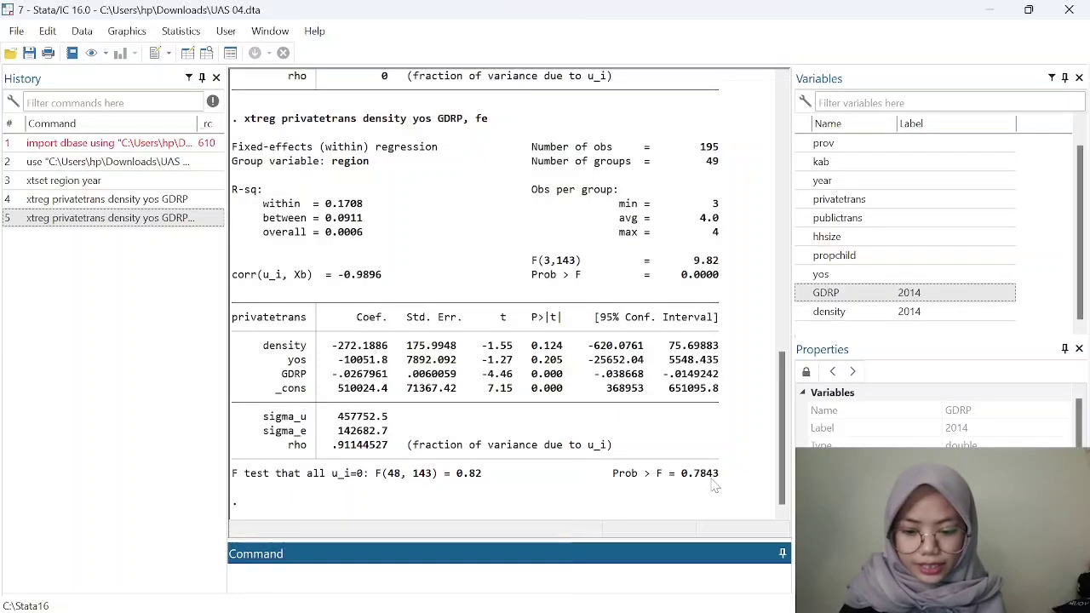
# - Store the fixed-effects regression results under the name fe with estimates store
pyautogui.write('esti')
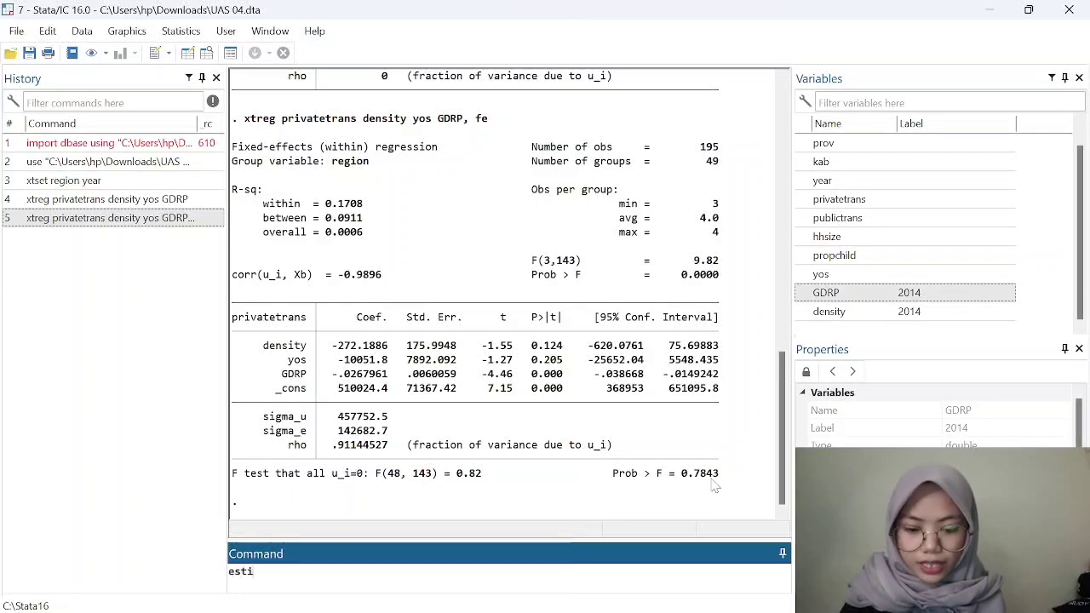
pyautogui.write('mates st')
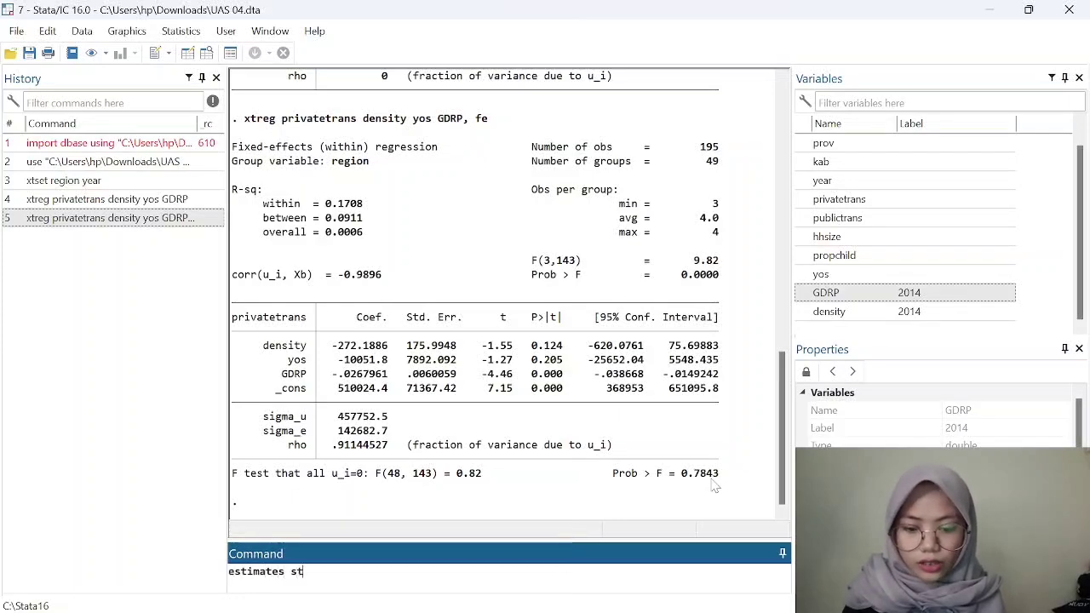
pyautogui.write('ore fe')
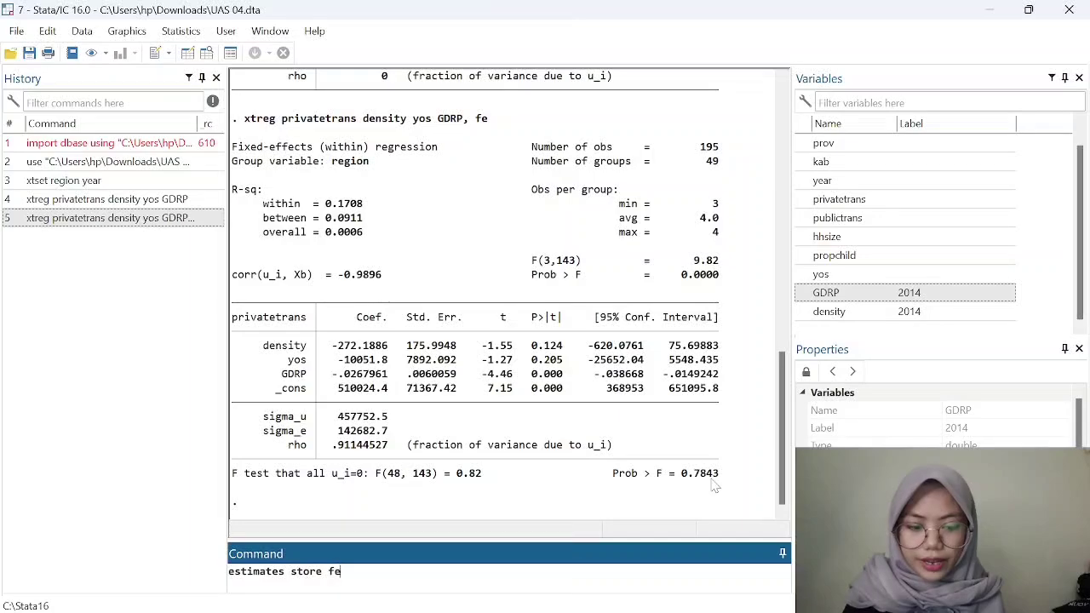
pyautogui.press('Return')
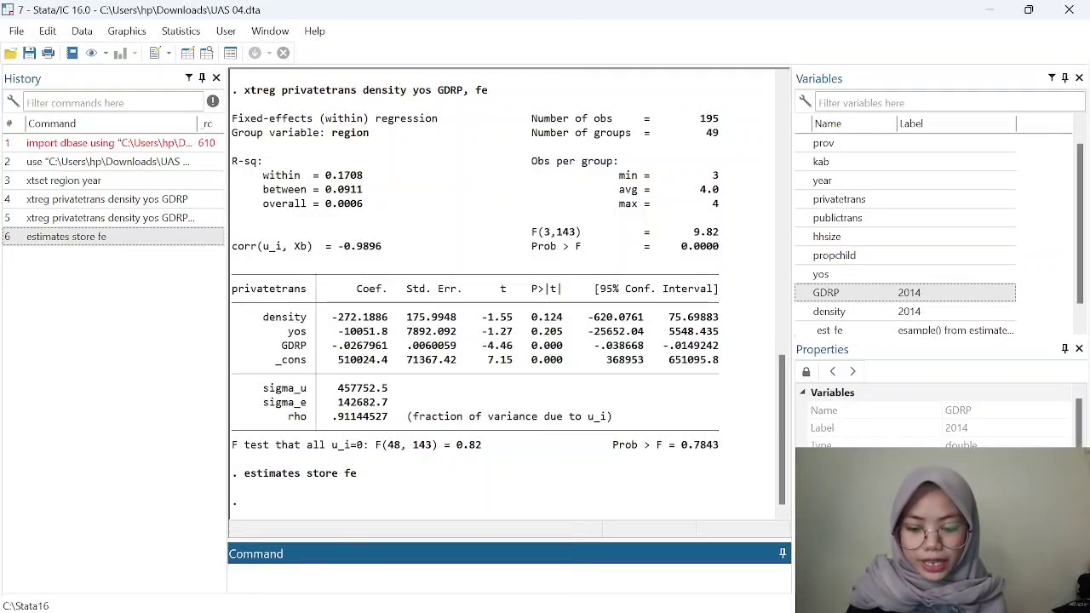
# - Run the random-effects panel regression xtreg privatetrans density yos GDRP, re
pyautogui.write('xtreg')
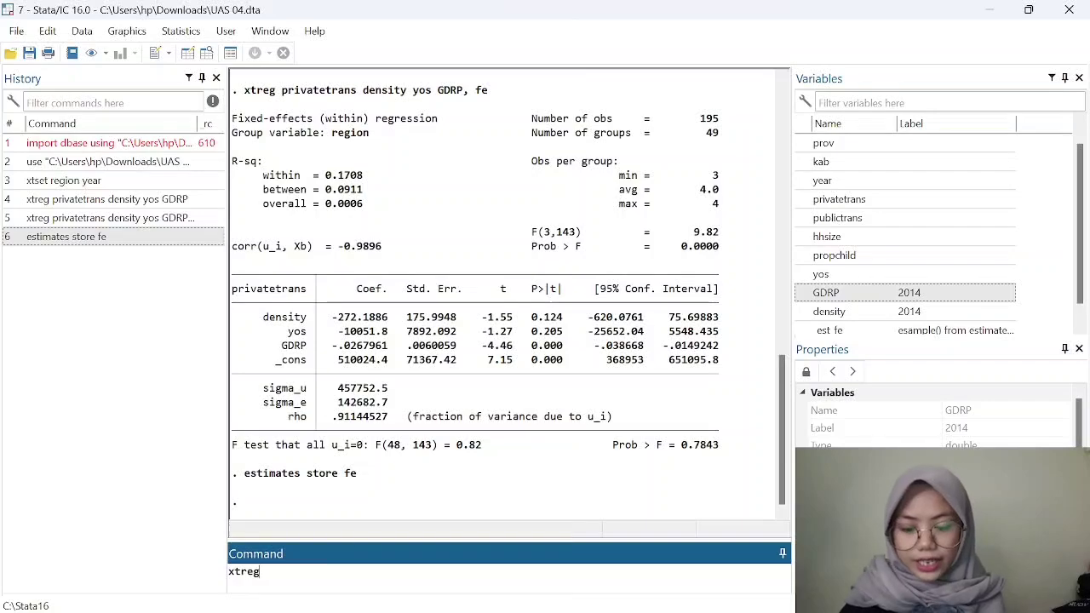
pyautogui.click(803, 199)
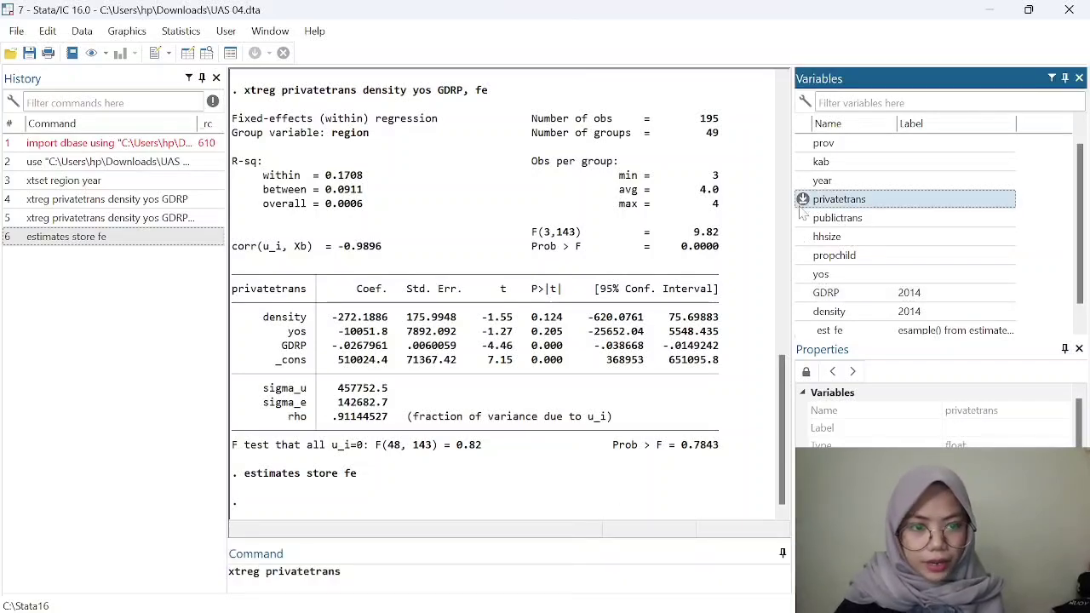
pyautogui.click(803, 311)
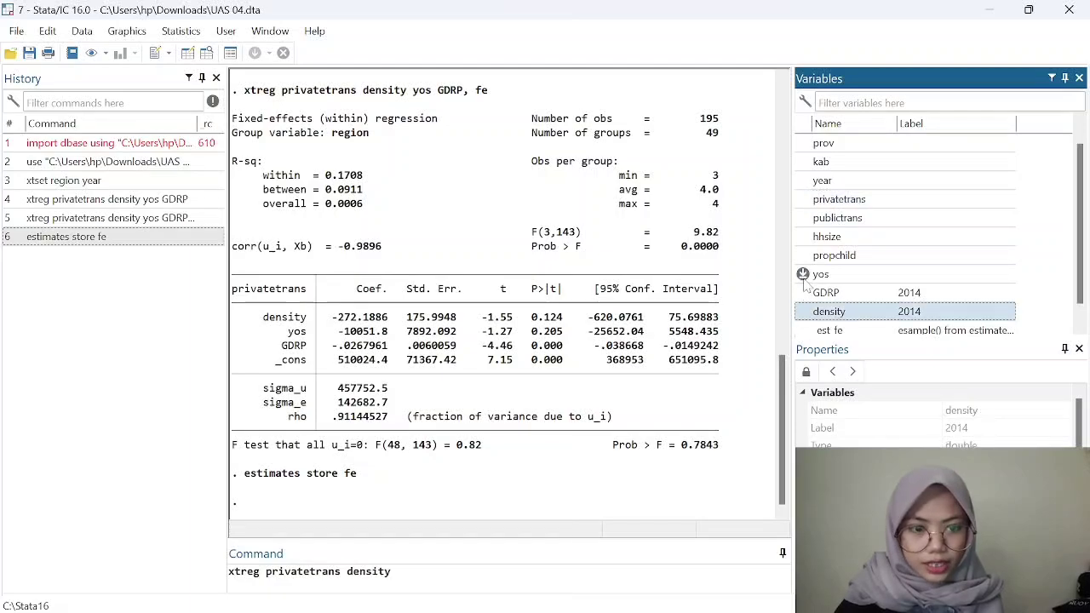
pyautogui.click(804, 275)
pyautogui.click(803, 293)
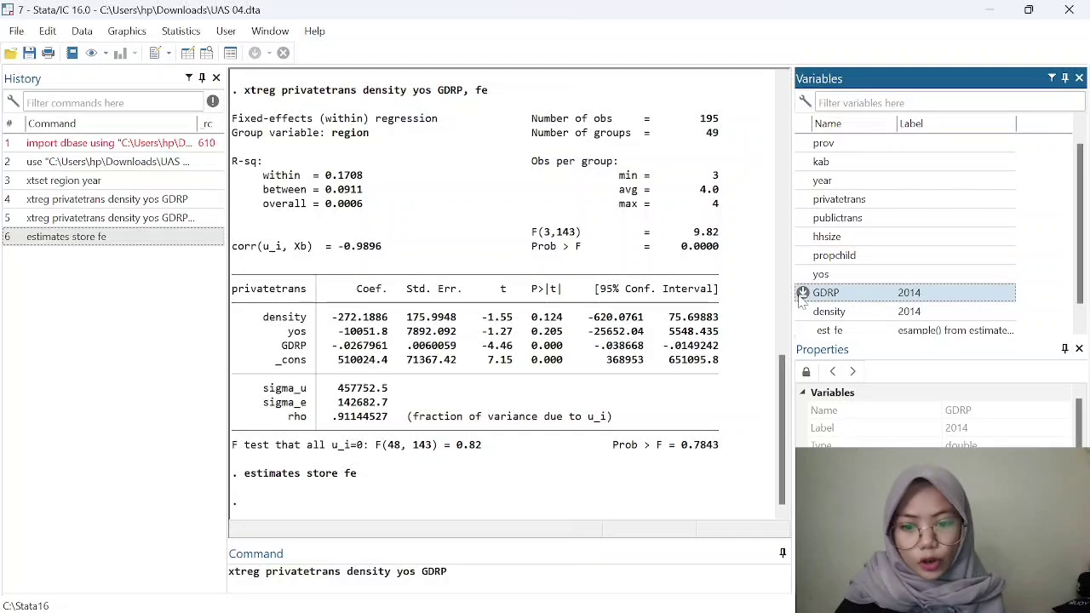
pyautogui.write(',')
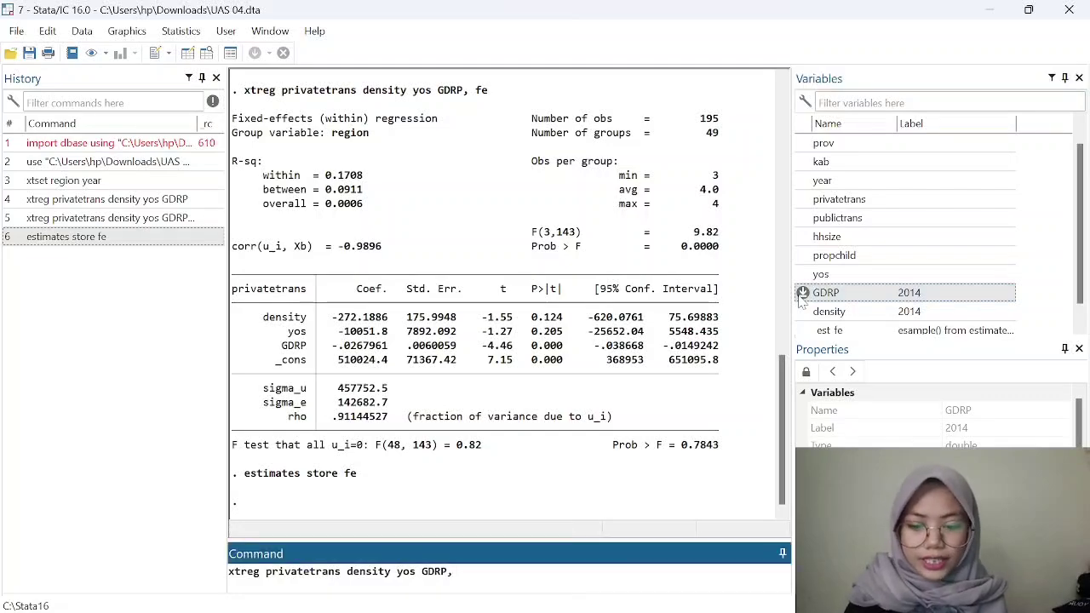
pyautogui.write(' re')
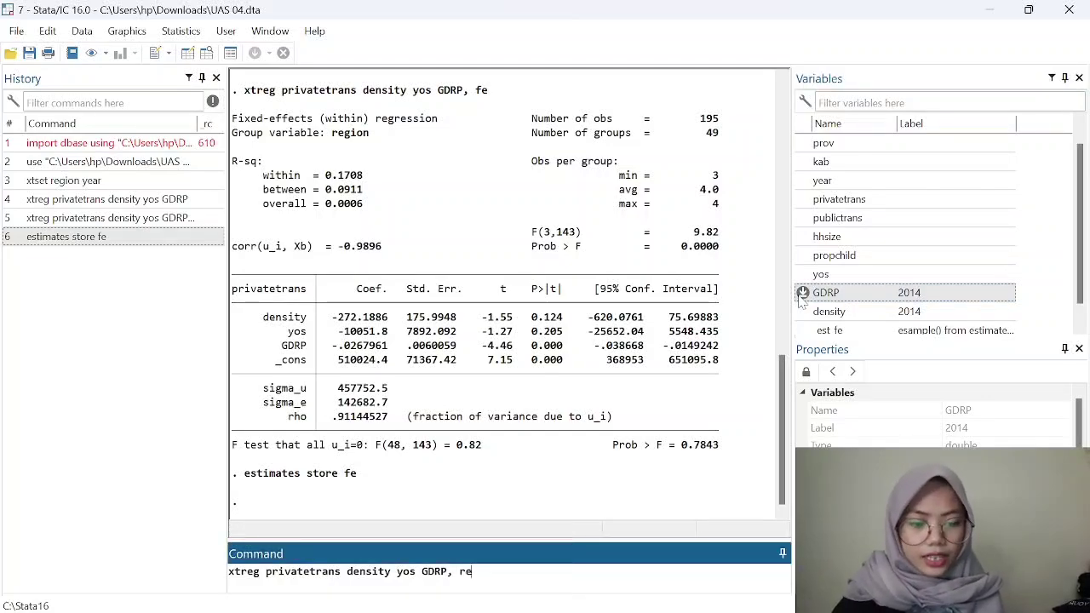
pyautogui.press('Return')
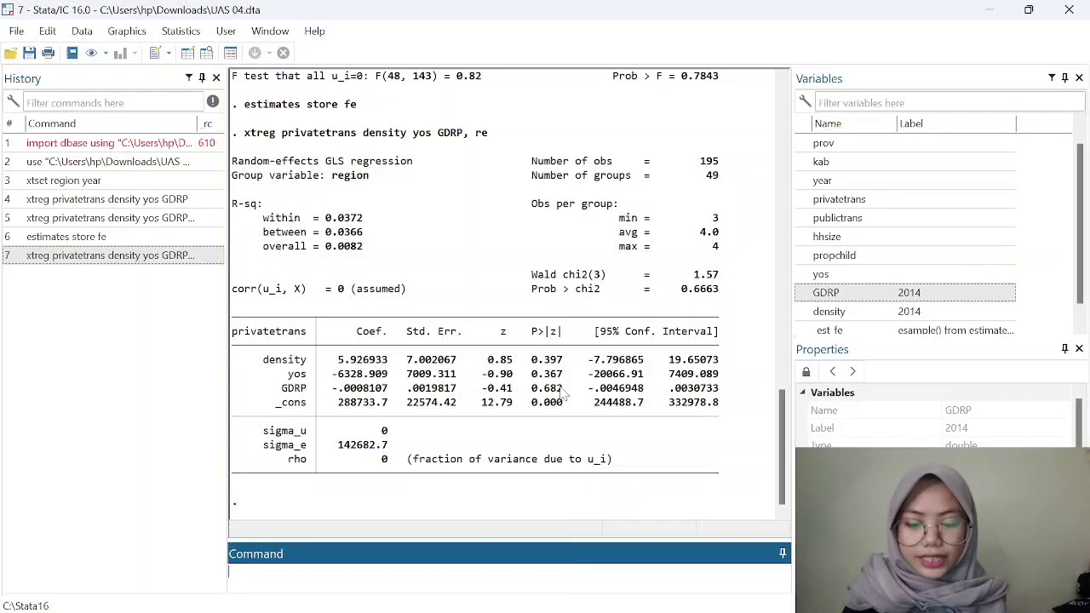
# - Store the random-effects regression results under the name re with estimates store
pyautogui.write('e')
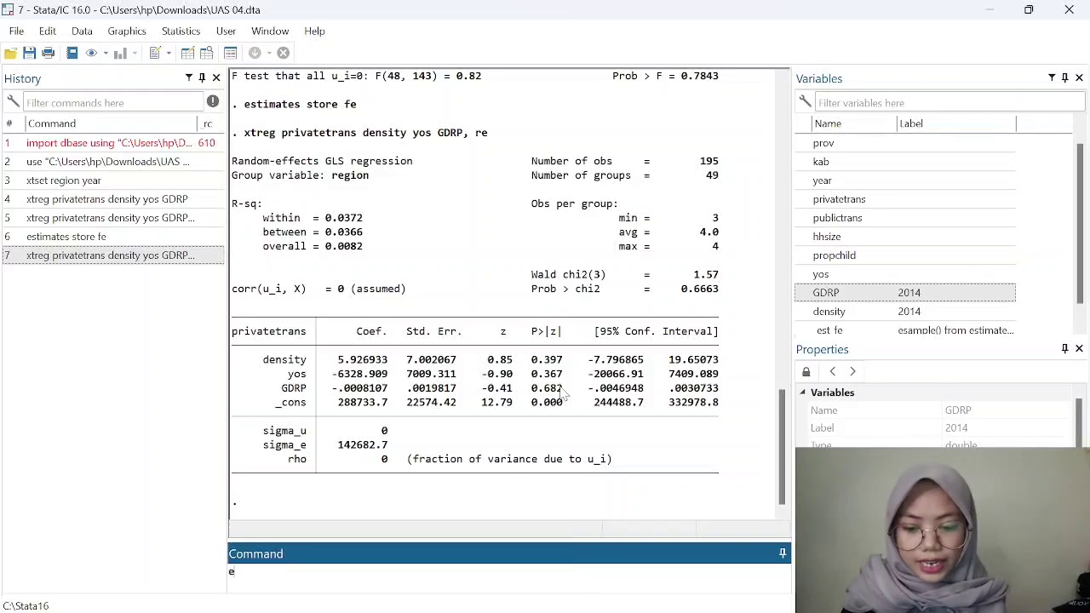
pyautogui.write('stimates store')
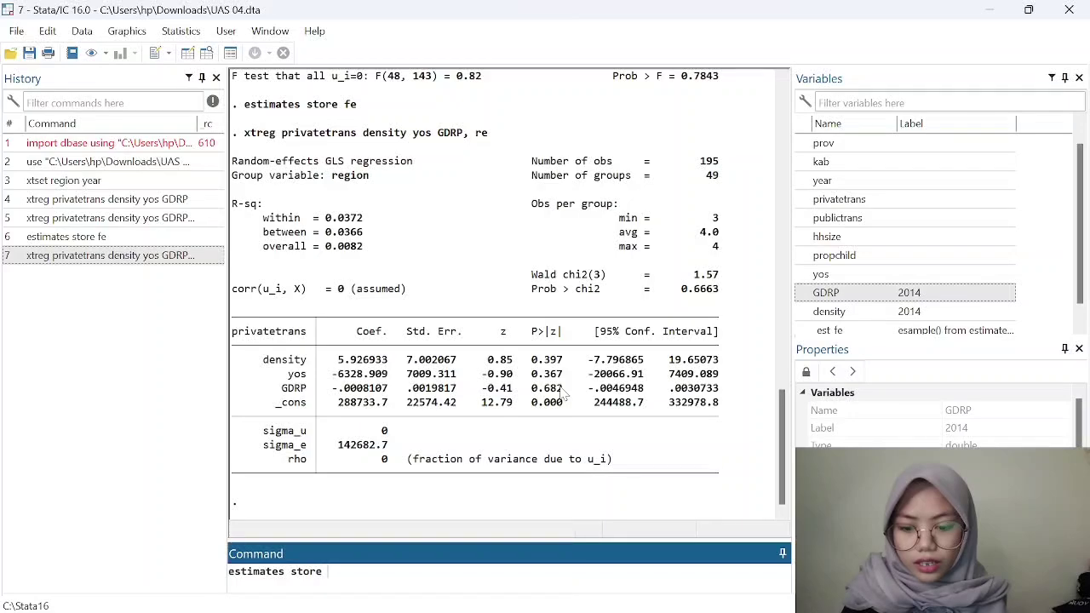
pyautogui.write(' re')
pyautogui.press('Return')
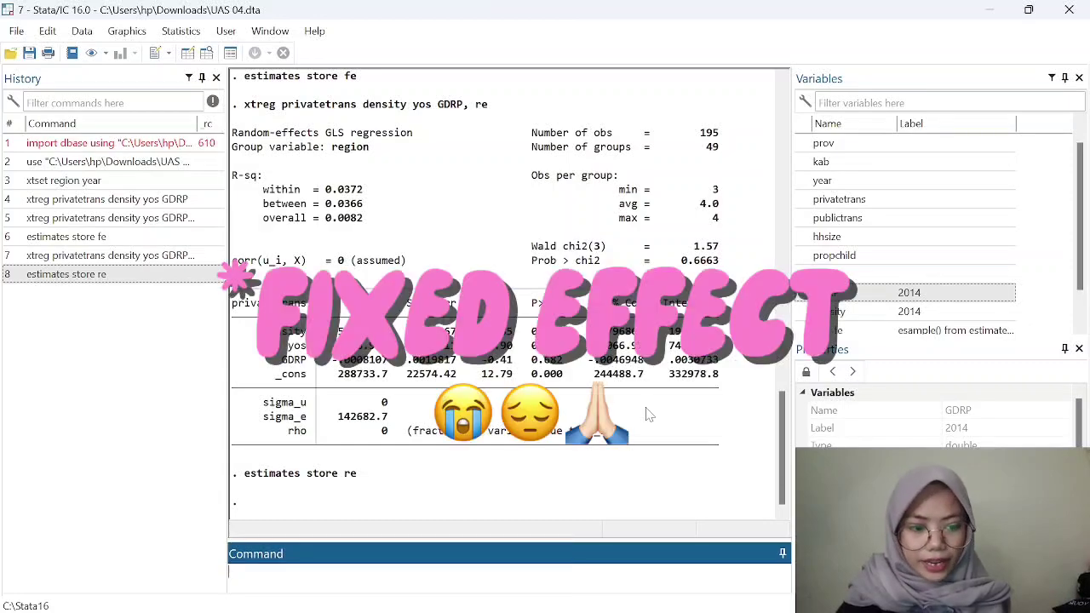
# - Run the Hausman test comparing the stored estimates with hausman fe re
pyautogui.write('h')
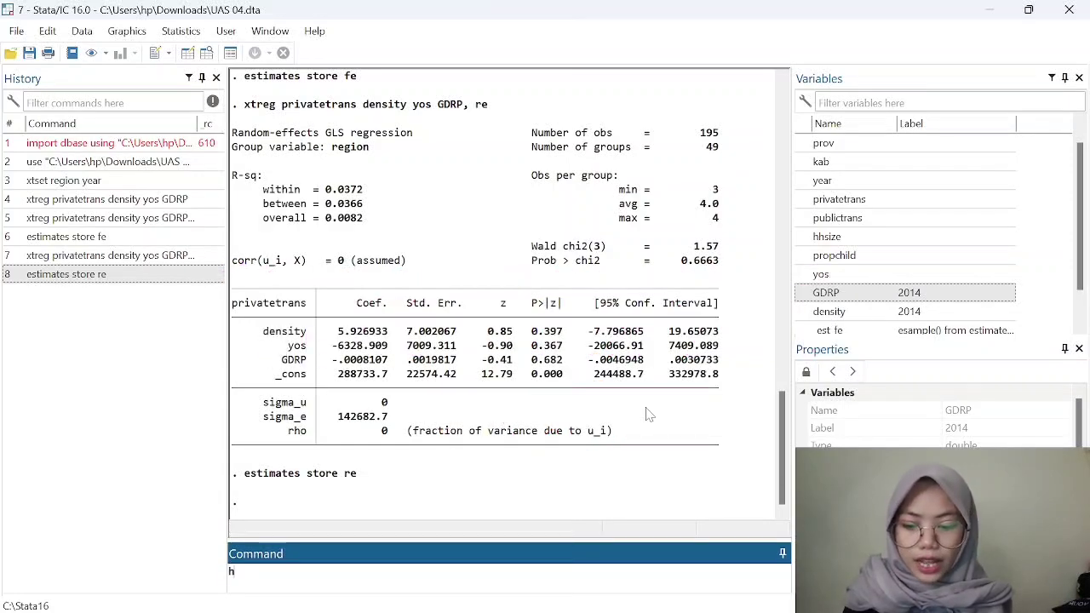
pyautogui.write('ausman r')
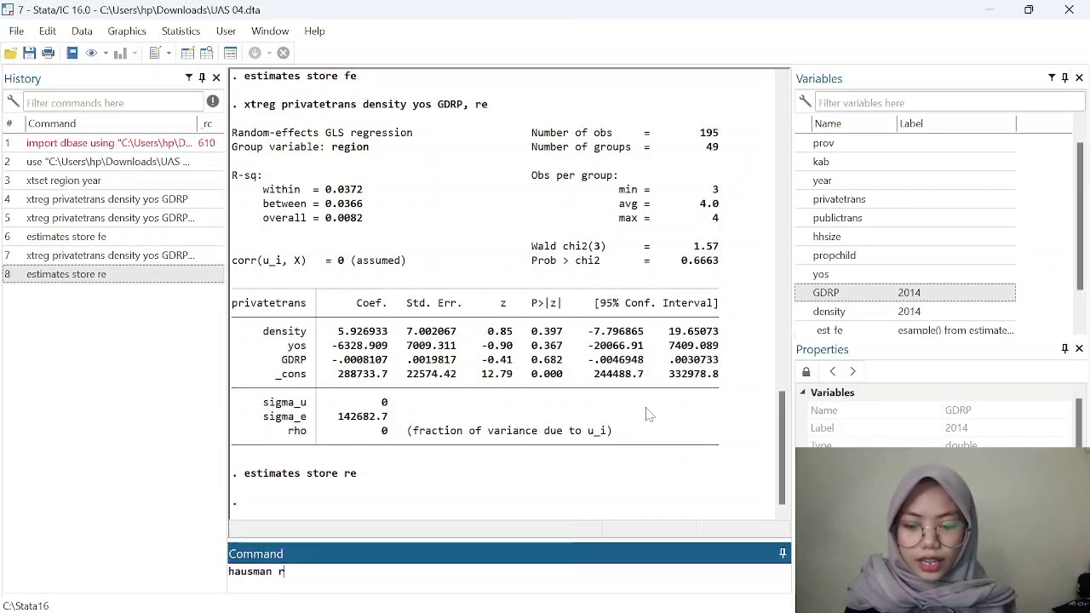
pyautogui.press('BackSpace')
pyautogui.write('fe r')
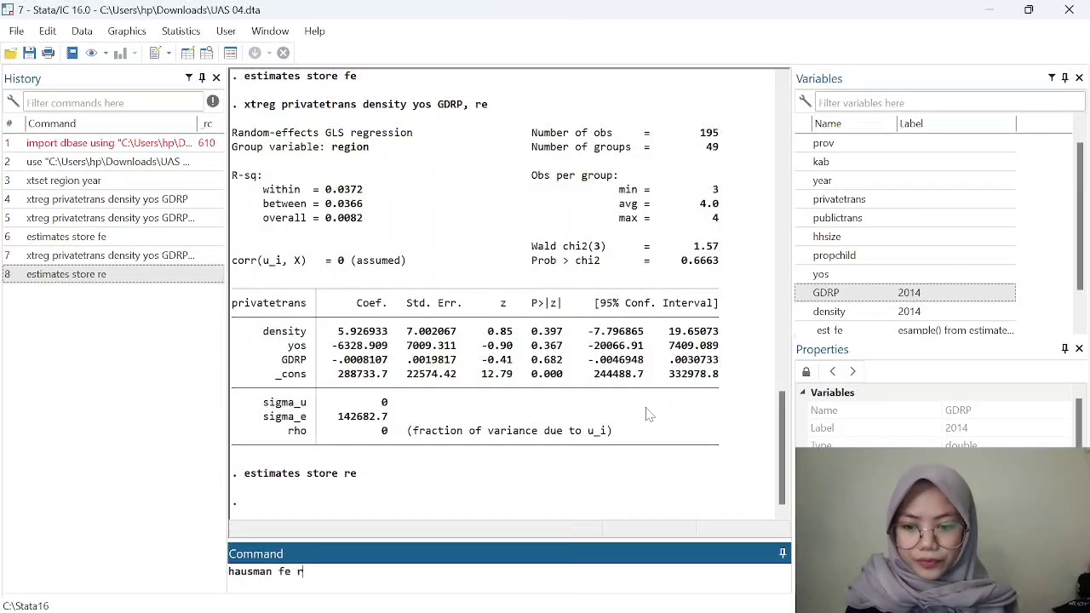
pyautogui.write('e')
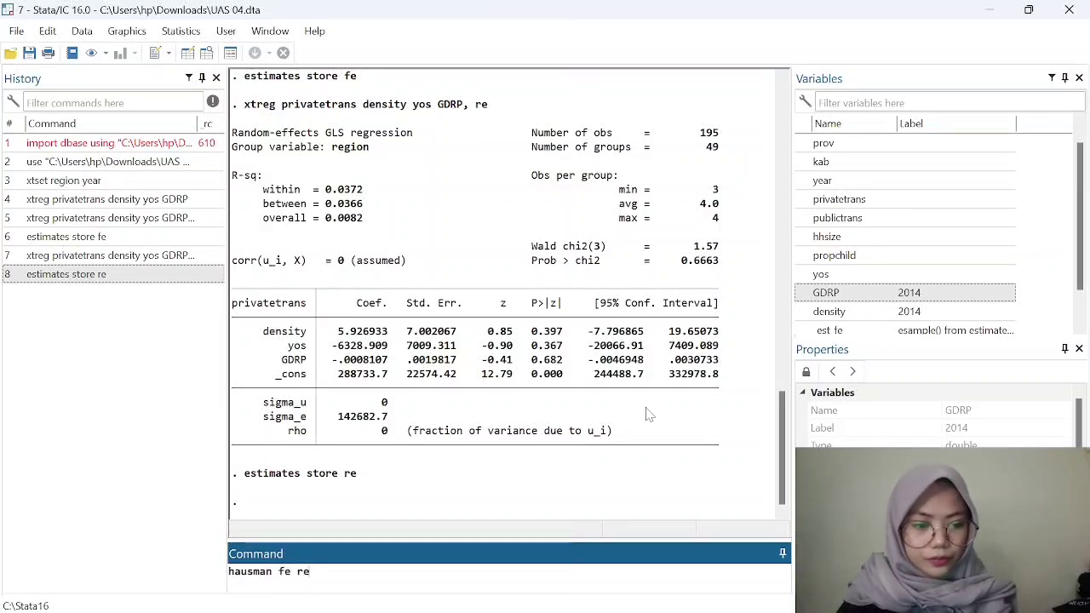
pyautogui.press('Return')
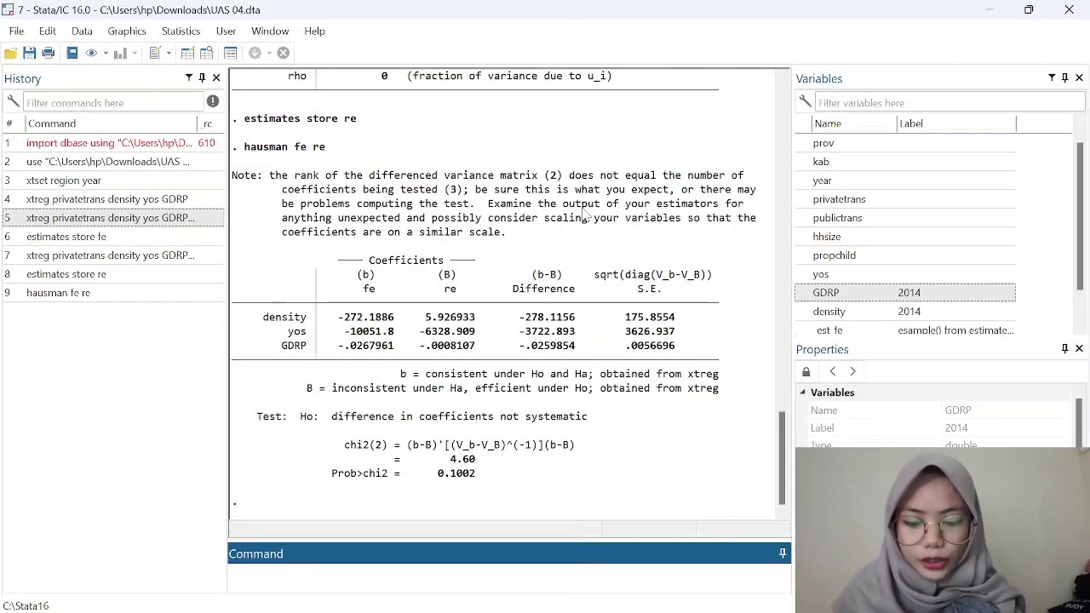
# - Create the logged dependent variable with generate log_privatetrans = log(privatetrans)
pyautogui.write('ge')
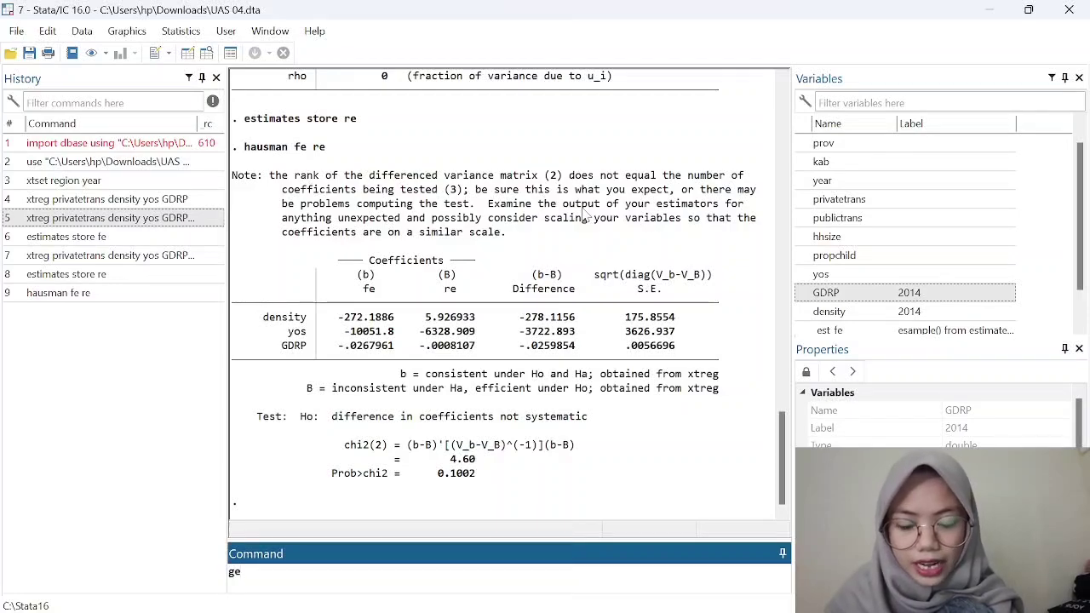
pyautogui.write('nerate')
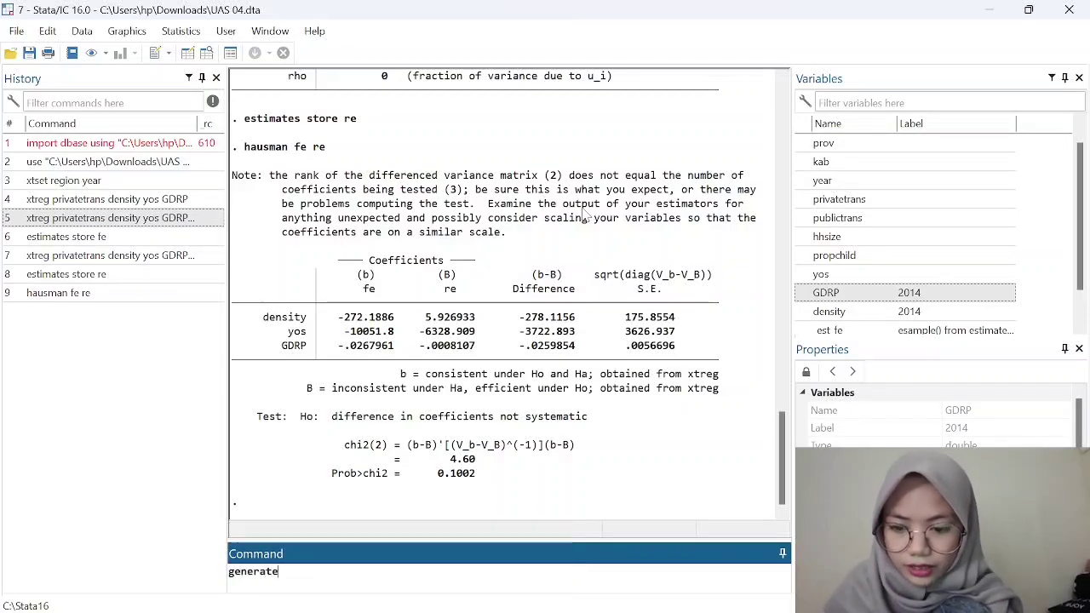
pyautogui.write(' log')
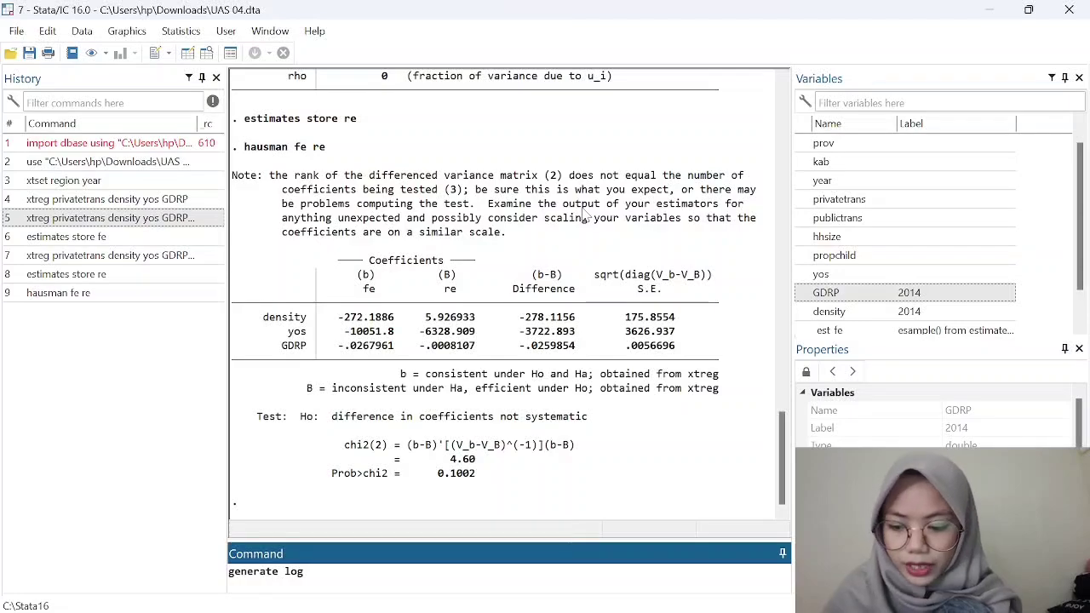
pyautogui.write('_')
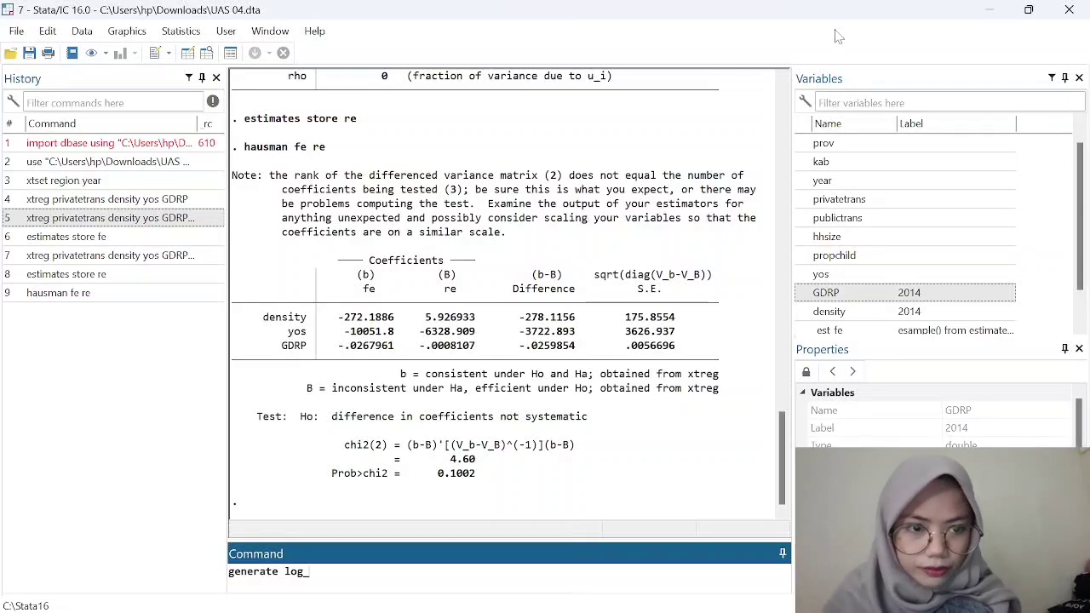
pyautogui.doubleClick(804, 199)
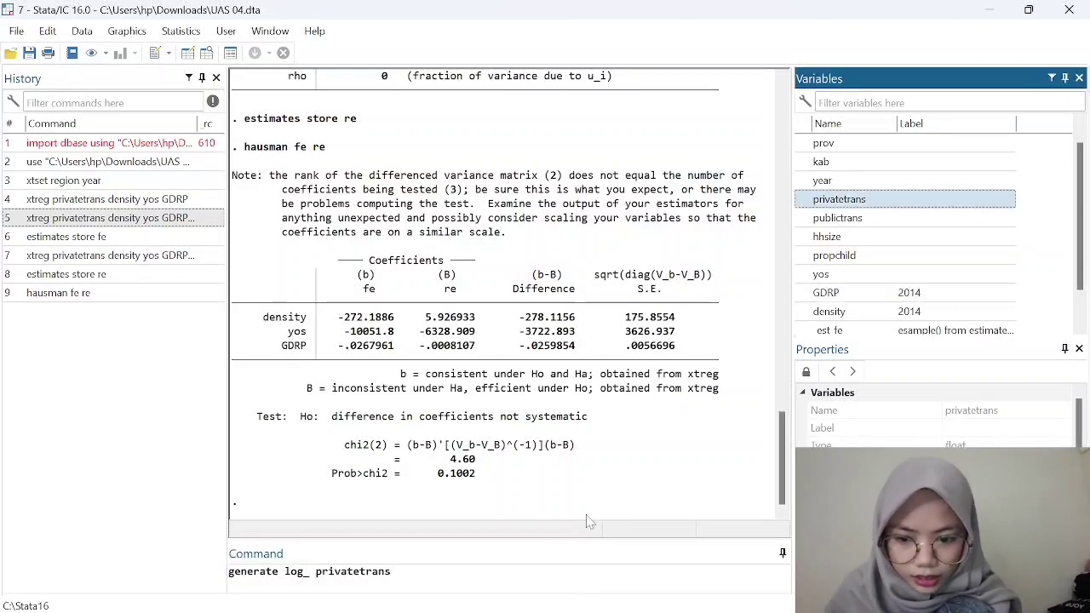
pyautogui.click(287, 571)
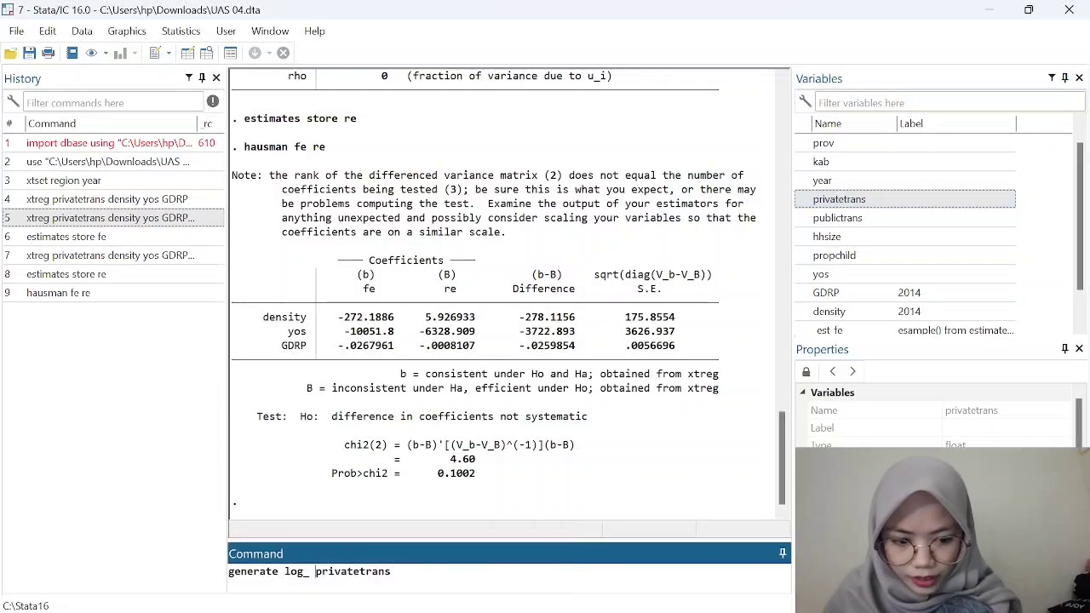
pyautogui.press('BackSpace')
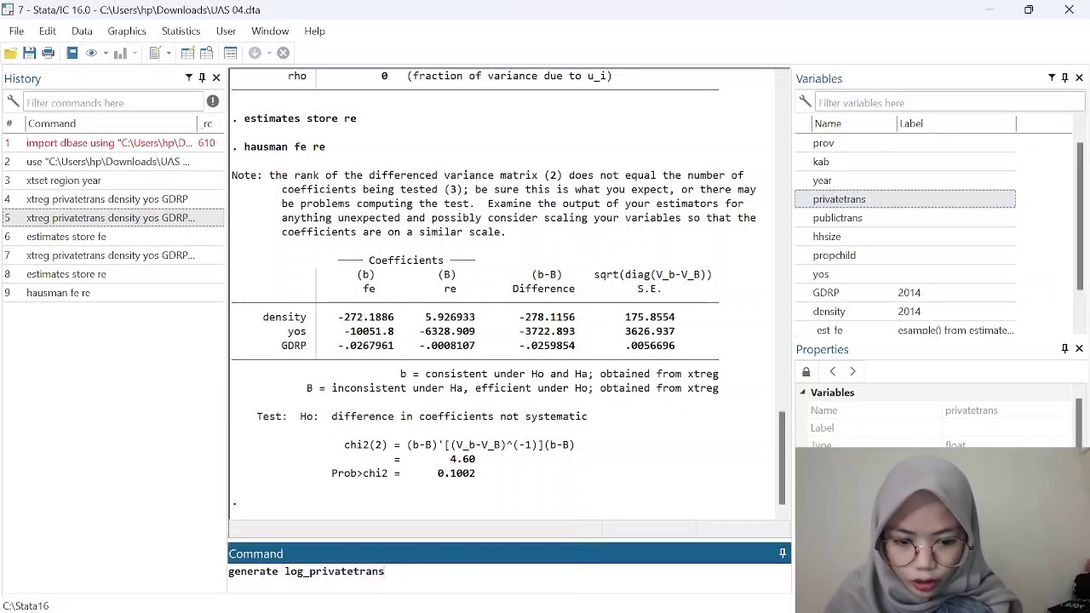
pyautogui.write('= ')
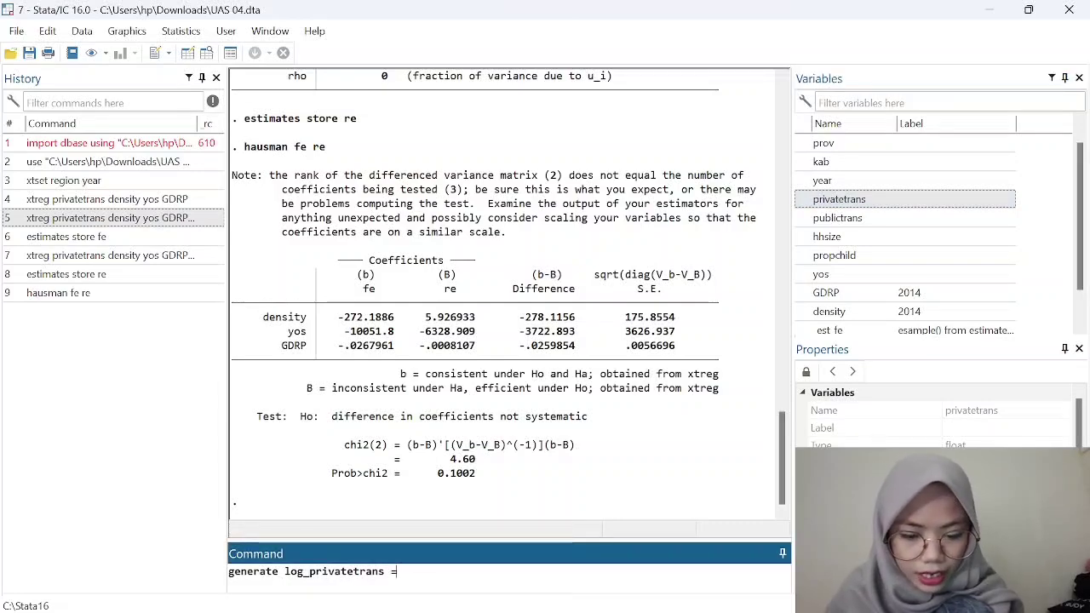
pyautogui.write('log(')
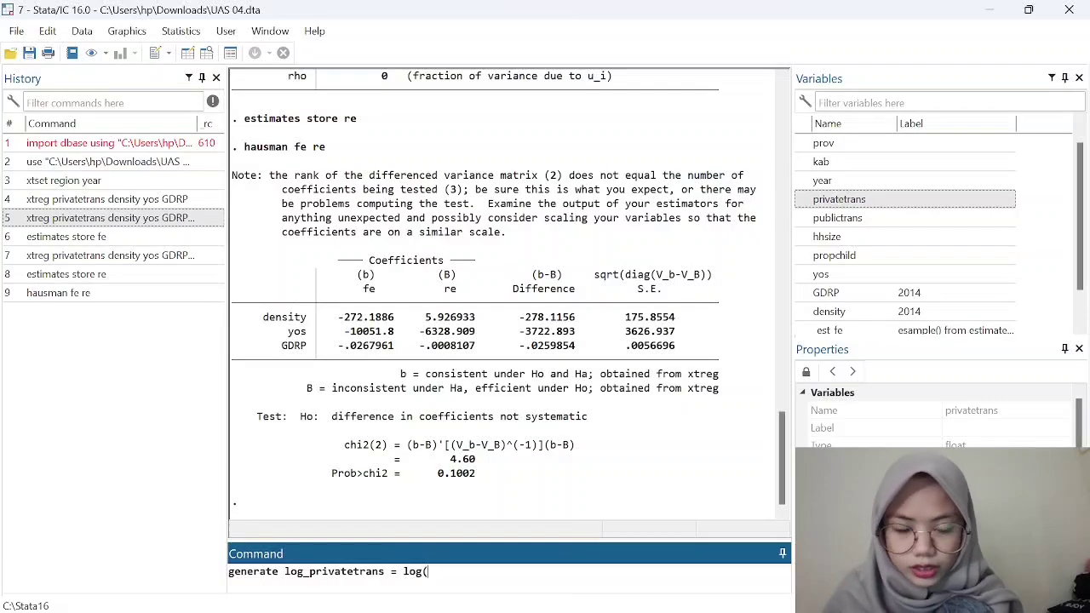
pyautogui.doubleClick(839, 199)
pyautogui.click(435, 571)
pyautogui.press('BackSpace')
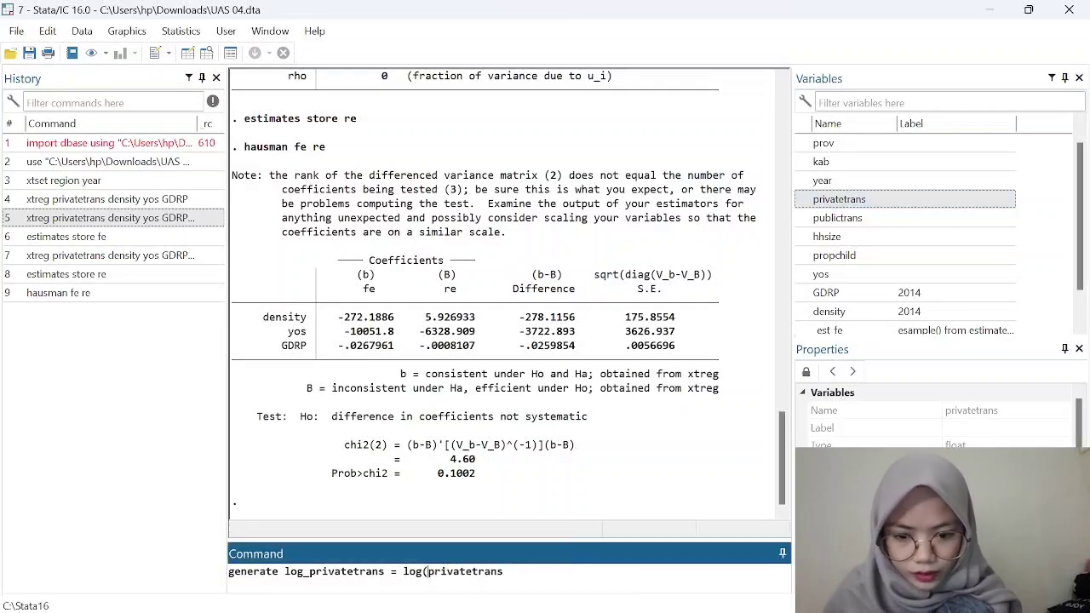
pyautogui.press('End')
pyautogui.write(')')
pyautogui.press('Return')
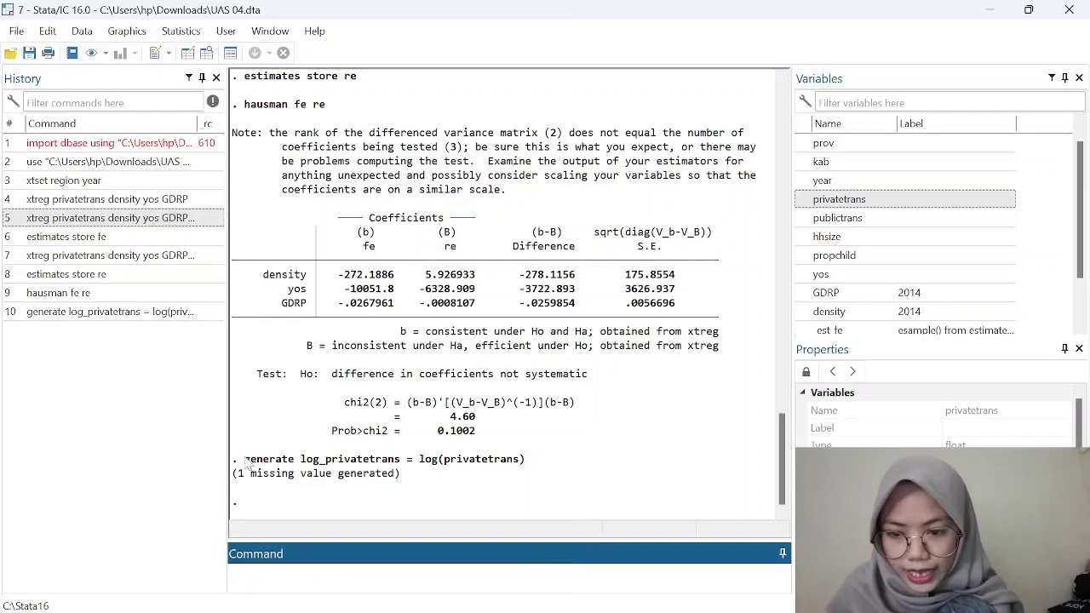
# - Reuse the previous generate command, replacing privatetrans with density, to create log_density = log(density)
pyautogui.moveTo(245, 464); pyautogui.dragTo(540, 468)
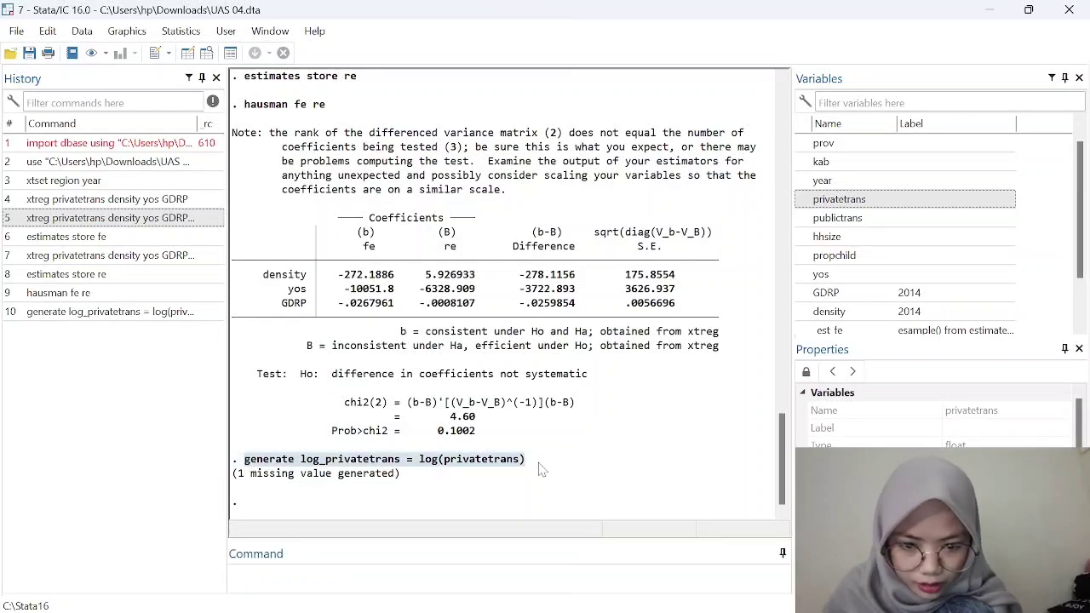
pyautogui.write('c')
pyautogui.press('BackSpace')
pyautogui.click(526, 462)
pyautogui.click(111, 312)
pyautogui.click(384, 571)
pyautogui.press('BackSpace')
pyautogui.press('BackSpace')
pyautogui.press('BackSpace')
pyautogui.press('BackSpace')
pyautogui.press('BackSpace')
pyautogui.press('BackSpace')
pyautogui.press('BackSpace')
pyautogui.press('BackSpace')
pyautogui.press('BackSpace')
pyautogui.press('BackSpace')
pyautogui.press('BackSpace')
pyautogui.press('BackSpace')
pyautogui.write('density')
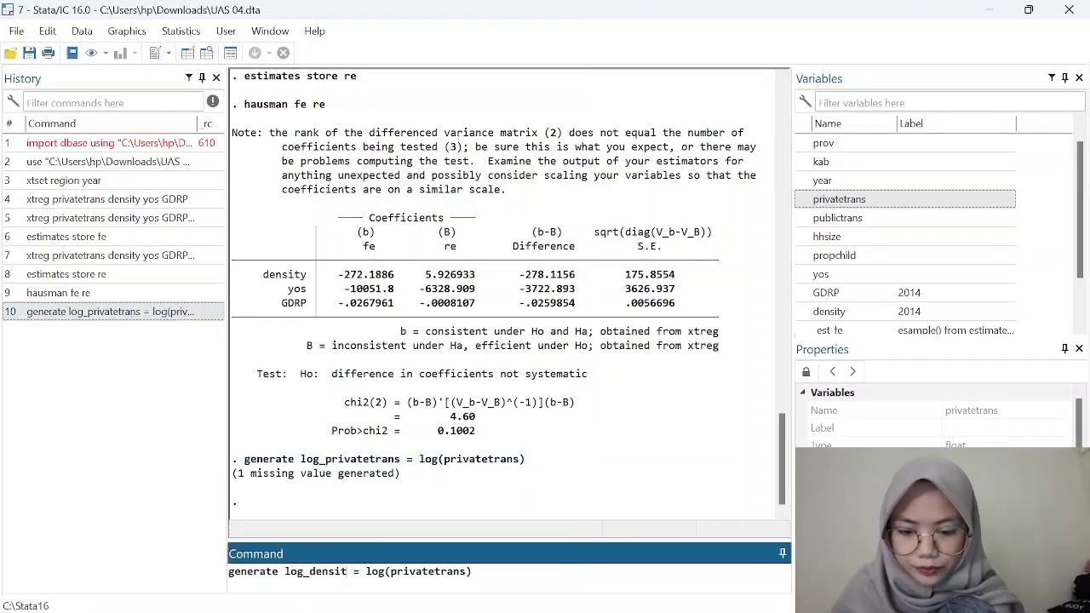
pyautogui.click(472, 571)
pyautogui.press('BackSpace')
pyautogui.press('BackSpace')
pyautogui.press('BackSpace')
pyautogui.press('BackSpace')
pyautogui.press('BackSpace')
pyautogui.press('BackSpace')
pyautogui.press('BackSpace')
pyautogui.press('BackSpace')
pyautogui.press('BackSpace')
pyautogui.press('BackSpace')
pyautogui.press('BackSpace')
pyautogui.press('BackSpace')
pyautogui.write('density')
pyautogui.press('Return')
# - Reuse the log_density command, replacing density with yos, to create log_yos = log(yos)
pyautogui.click(105, 331)
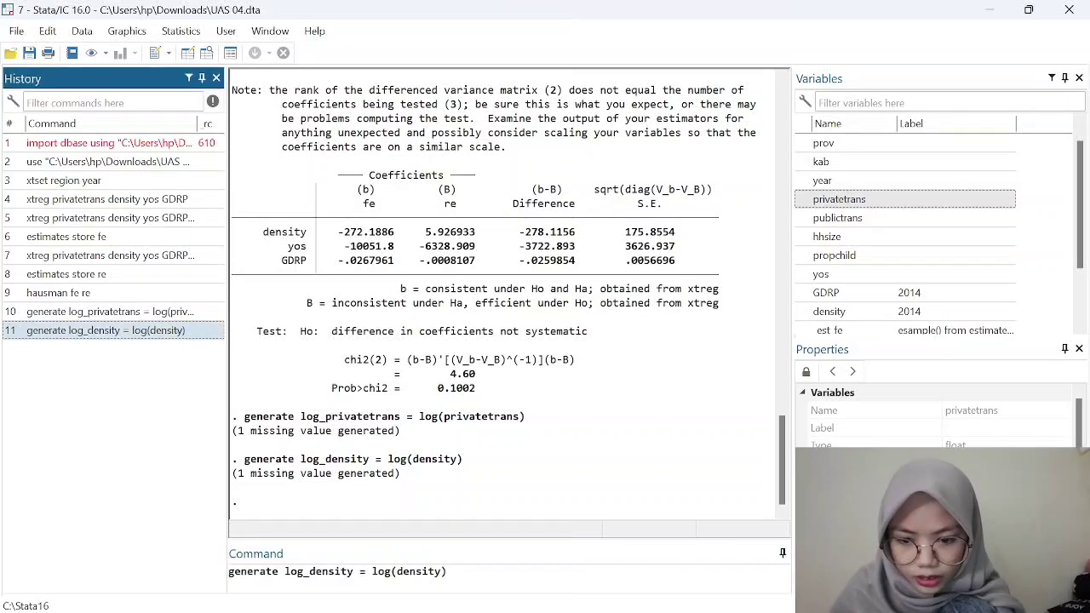
pyautogui.click(353, 572)
pyautogui.press('BackSpace')
pyautogui.press('BackSpace')
pyautogui.press('BackSpace')
pyautogui.press('BackSpace')
pyautogui.press('BackSpace')
pyautogui.press('BackSpace')
pyautogui.press('BackSpace')
pyautogui.write('yos')
pyautogui.click(416, 572)
pyautogui.press('BackSpace')
pyautogui.press('BackSpace')
pyautogui.press('BackSpace')
pyautogui.press('BackSpace')
pyautogui.press('BackSpace')
pyautogui.press('BackSpace')
pyautogui.press('BackSpace')
pyautogui.write('yos')
pyautogui.press('Return')
# - Reuse the log_yos command, replacing yos with GDRP, to create log_GDRP = log(GDRP)
pyautogui.click(153, 349)
pyautogui.click(329, 572)
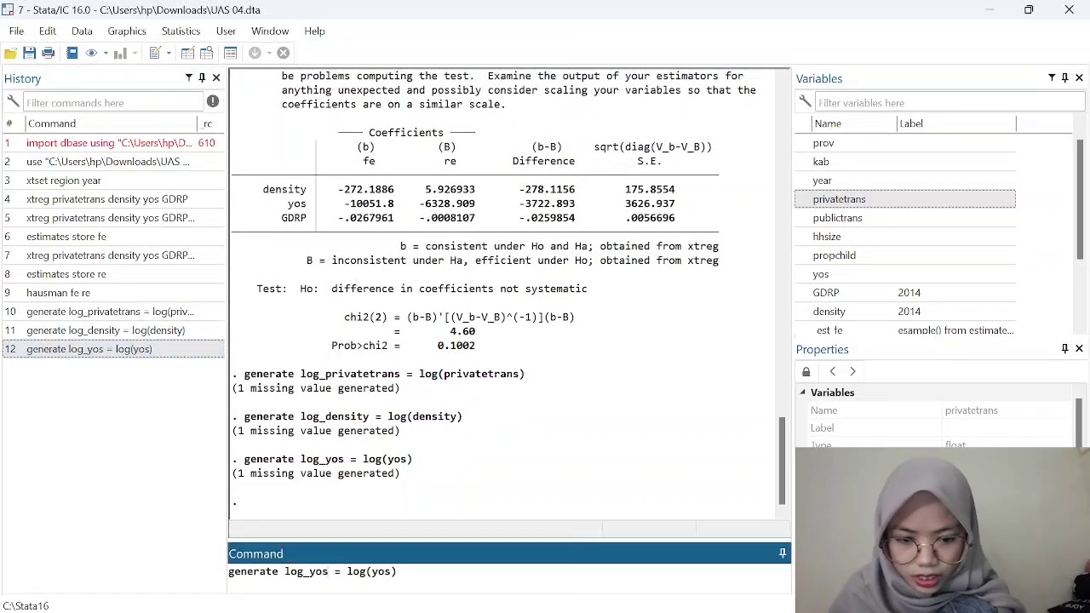
pyautogui.press('BackSpace')
pyautogui.press('BackSpace')
pyautogui.press('BackSpace')
pyautogui.write('GDRP')
pyautogui.click(398, 571)
pyautogui.press('BackSpace')
pyautogui.press('BackSpace')
pyautogui.press('BackSpace')
pyautogui.write('GDRP')
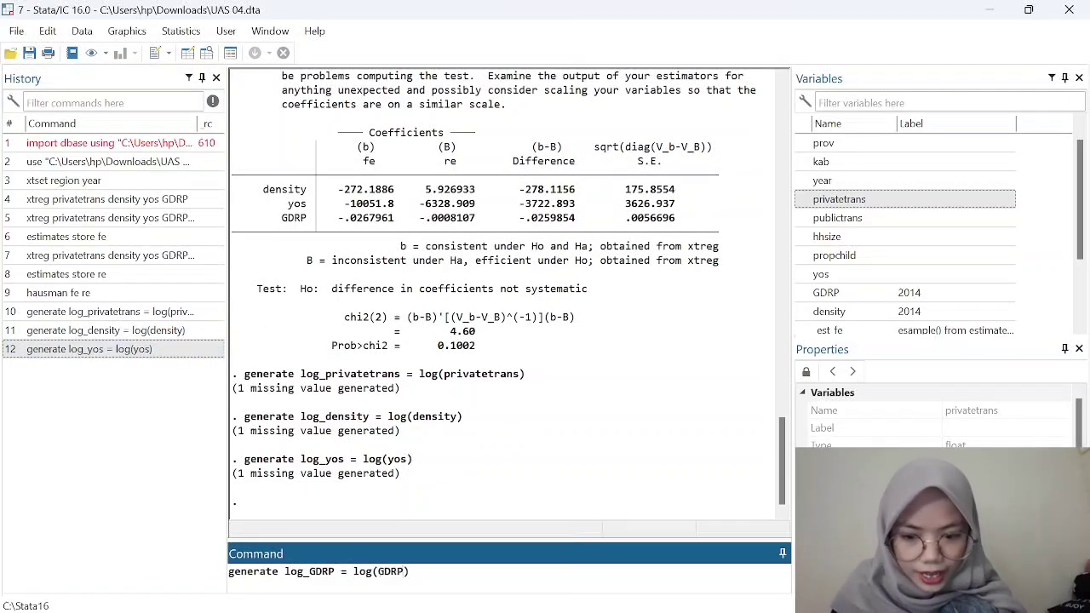
pyautogui.press('Return')
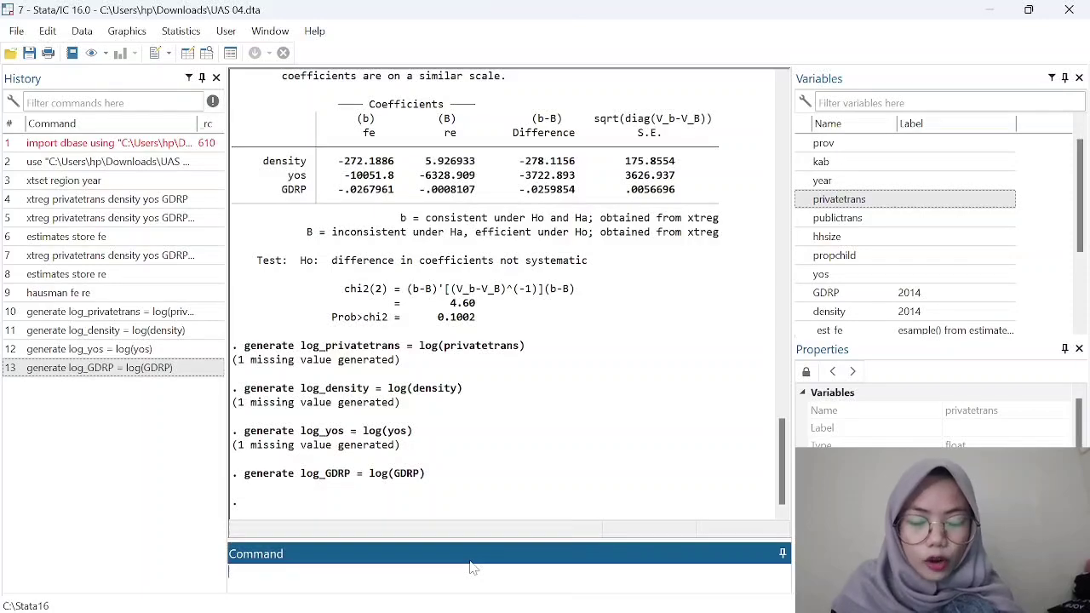
# - Begin a new linear regression command with reg
pyautogui.write('reg')
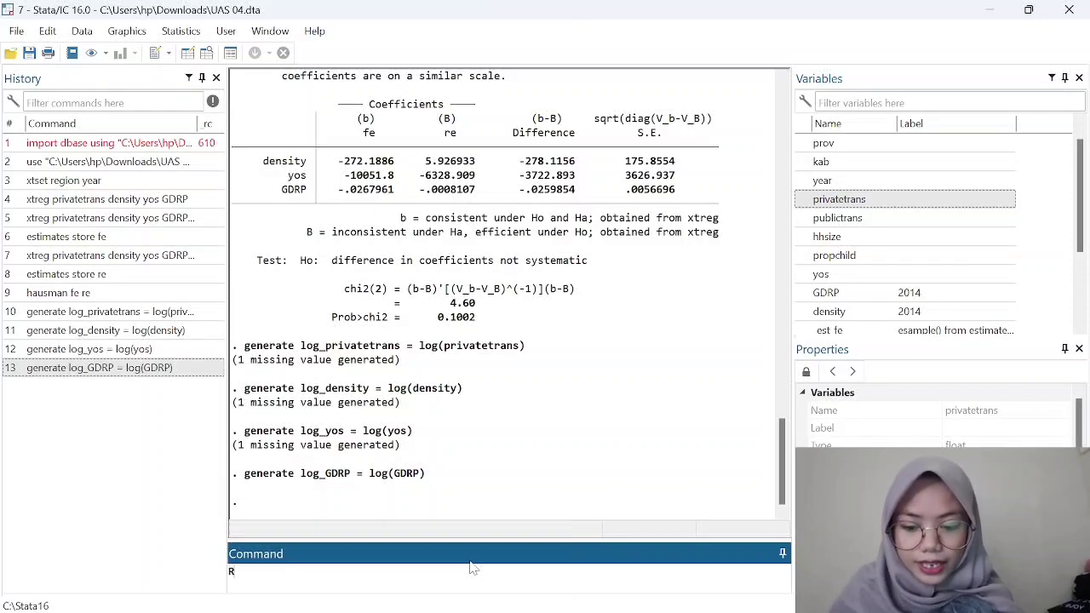
pyautogui.press('BackSpace')
pyautogui.press('BackSpace')
pyautogui.press('BackSpace')
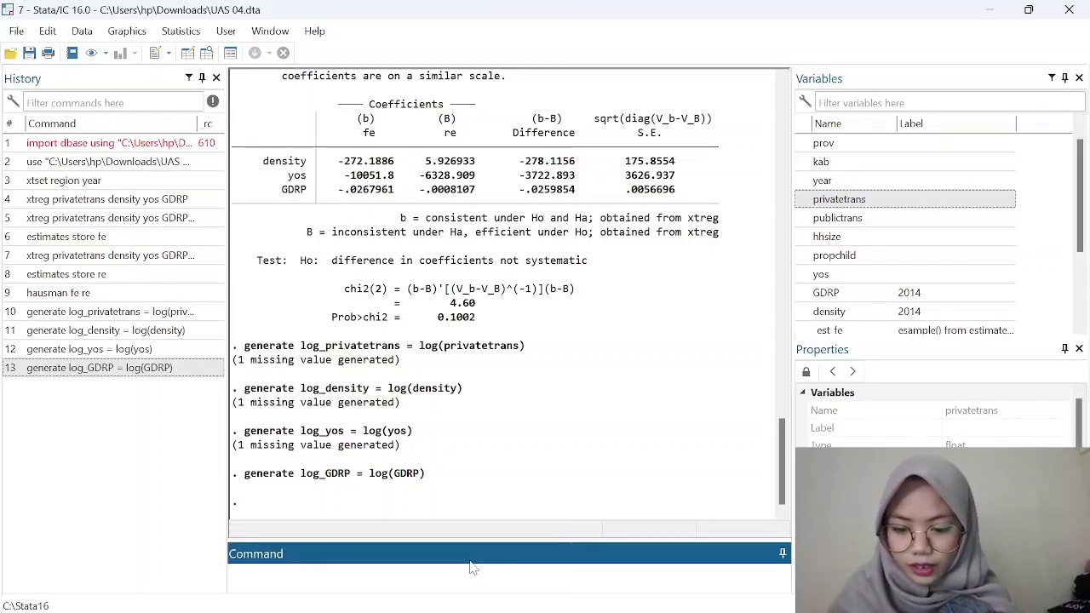
pyautogui.write('reg')
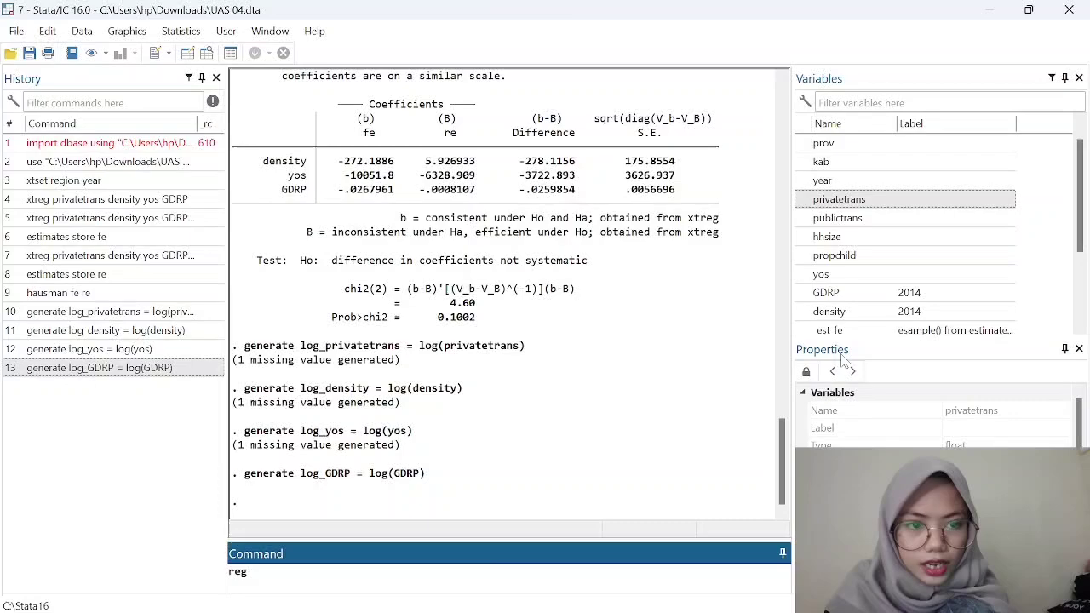
pyautogui.doubleClick(805, 204)
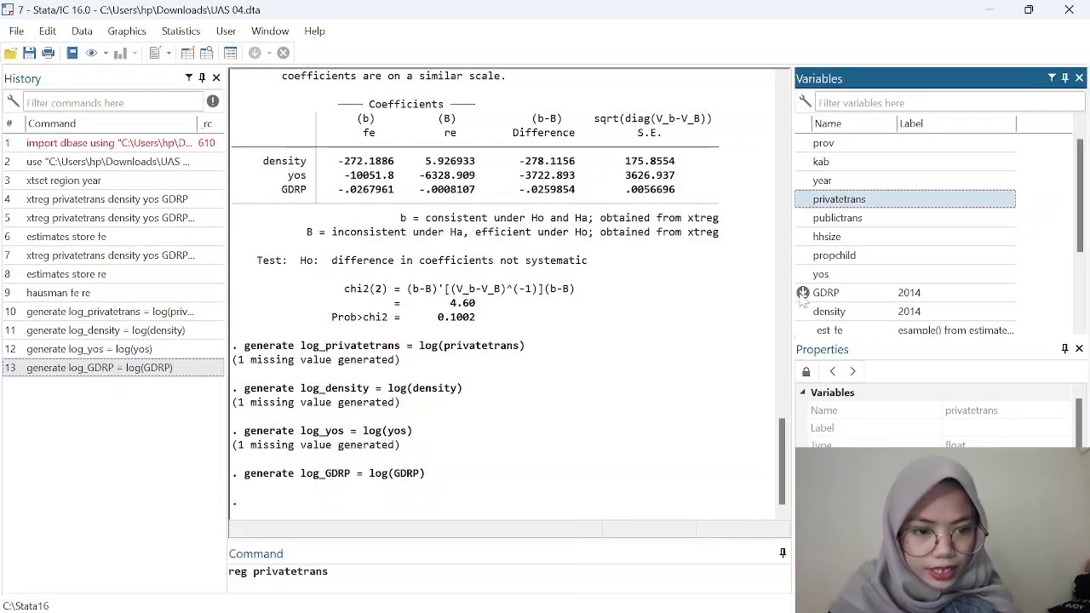
pyautogui.press('BackSpace')
pyautogui.press('BackSpace')
pyautogui.press('BackSpace')
pyautogui.press('BackSpace')
pyautogui.press('BackSpace')
pyautogui.press('BackSpace')
pyautogui.press('BackSpace')
pyautogui.press('BackSpace')
pyautogui.press('BackSpace')
pyautogui.press('BackSpace')
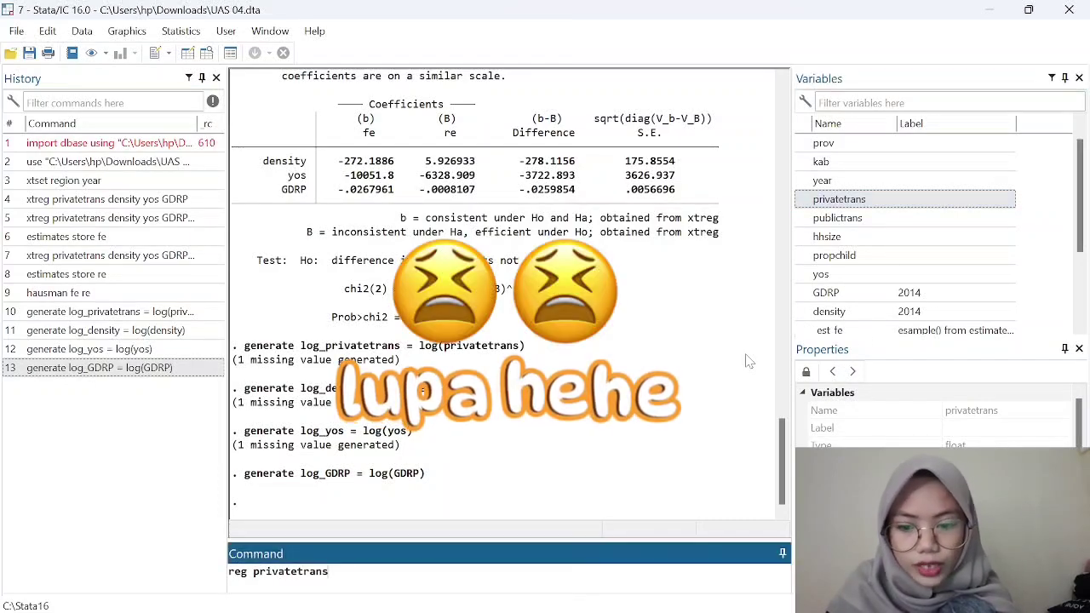
pyautogui.press('BackSpace')
pyautogui.press('BackSpace')
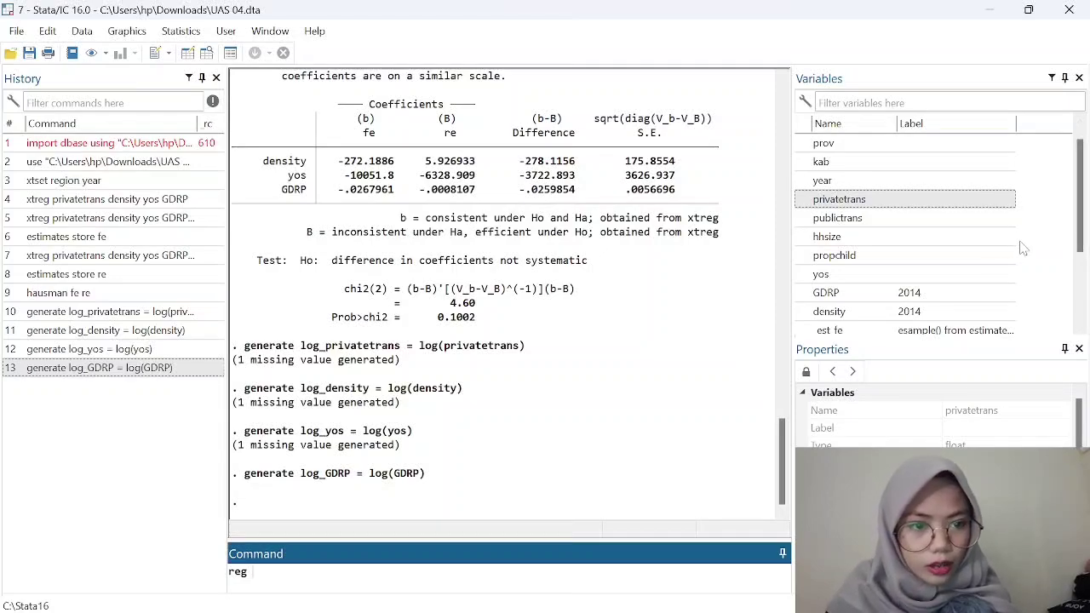
# - Complete the reg command with log_privatetrans as dependent variable and log_density, log_yos and log_GDRP as regressors, and run it
pyautogui.scroll(-3, 1022, 239)
pyautogui.scroll(-1, 1022, 247)
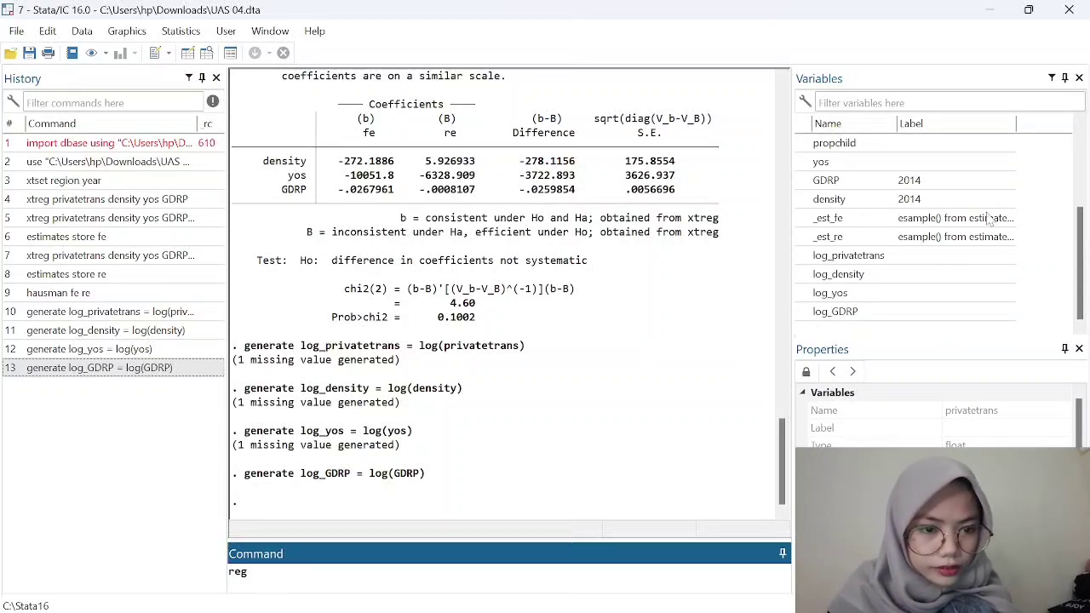
pyautogui.click(802, 256)
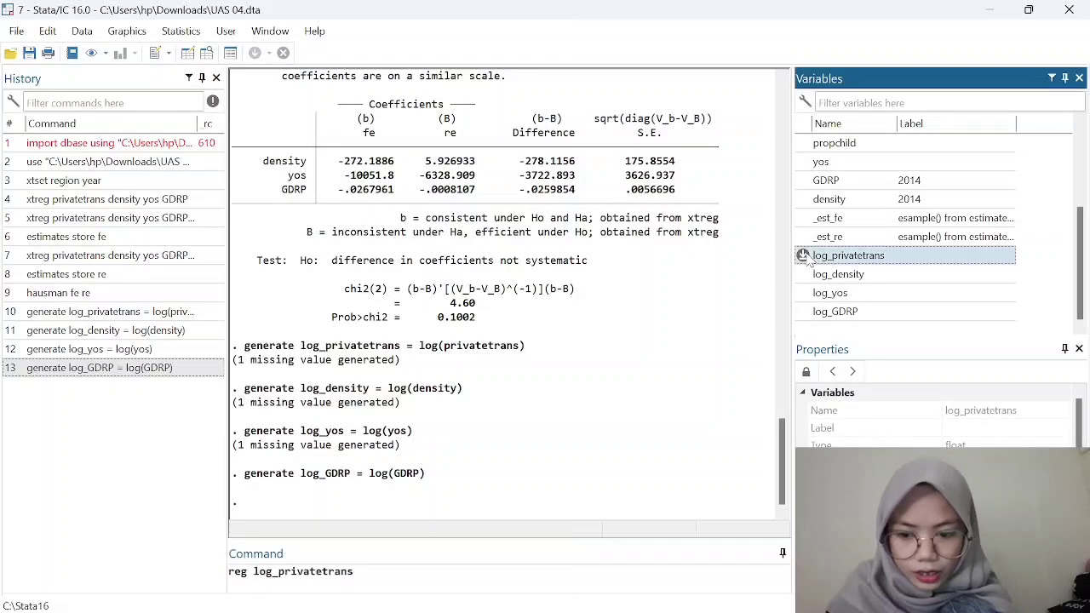
pyautogui.click(802, 274)
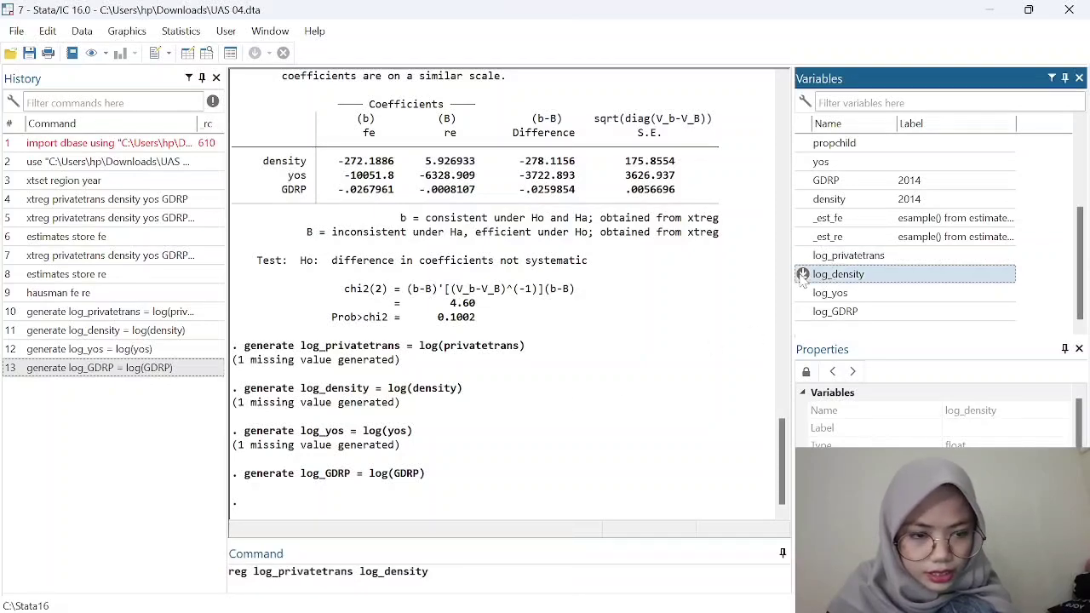
pyautogui.click(803, 293)
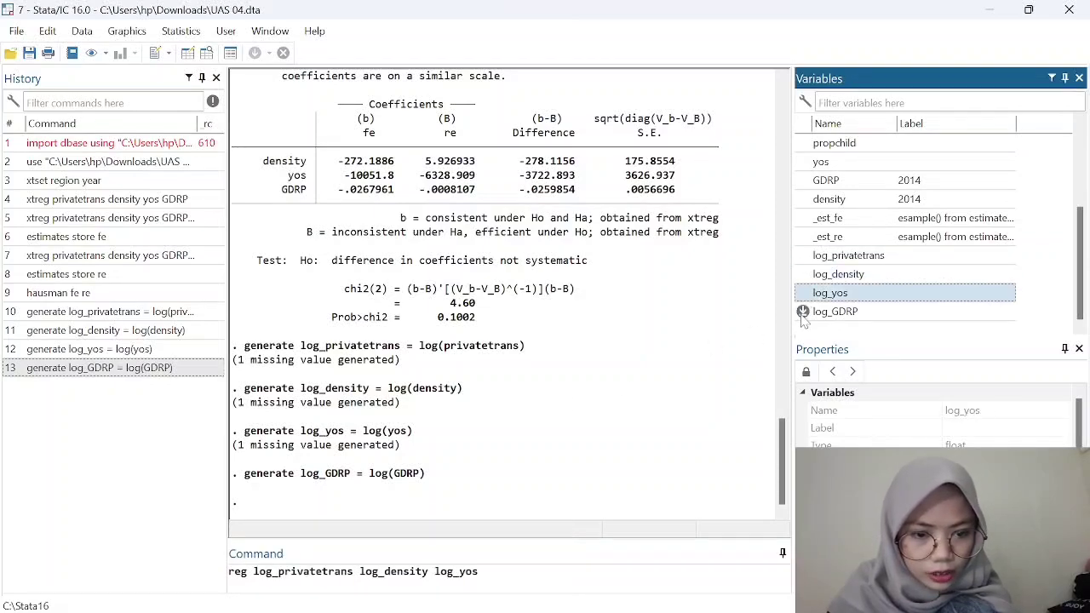
pyautogui.click(803, 311)
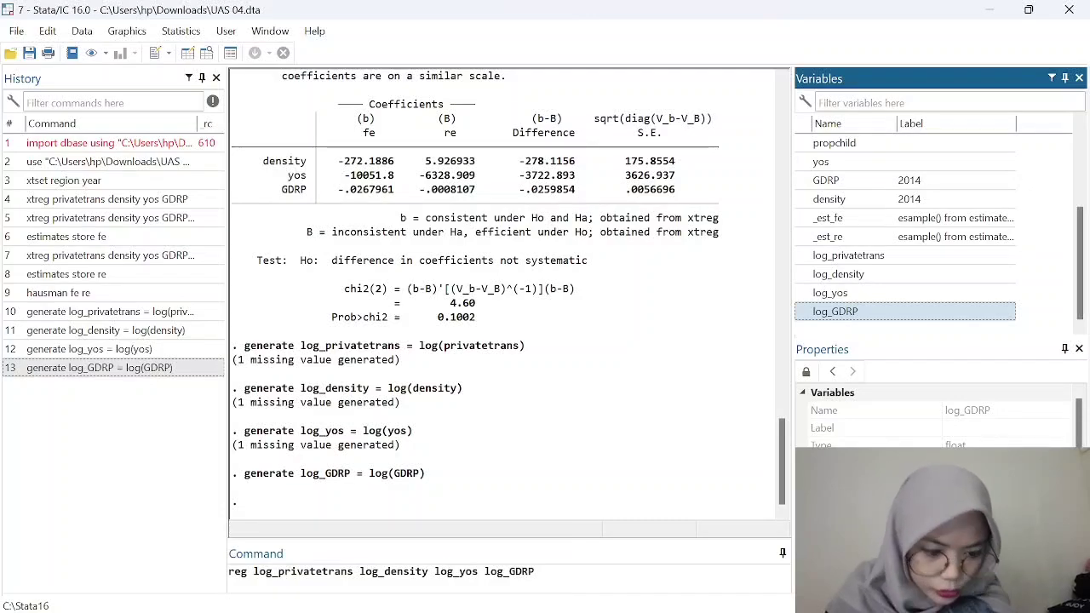
pyautogui.press('Return')
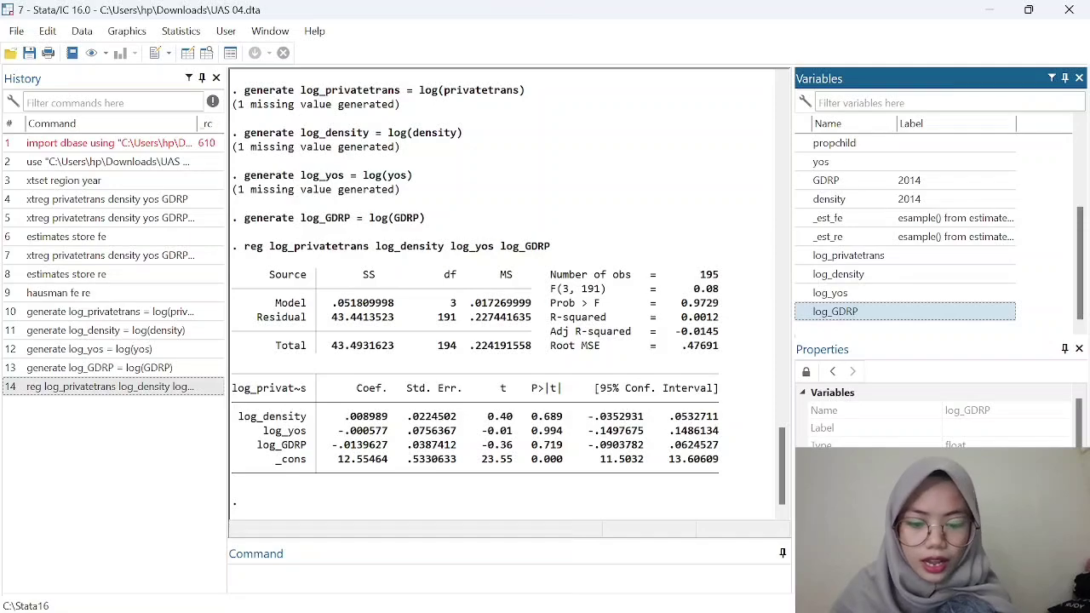
# - Check the logged regression for multicollinearity with the vif command
pyautogui.click(510, 571)
pyautogui.write('vif')
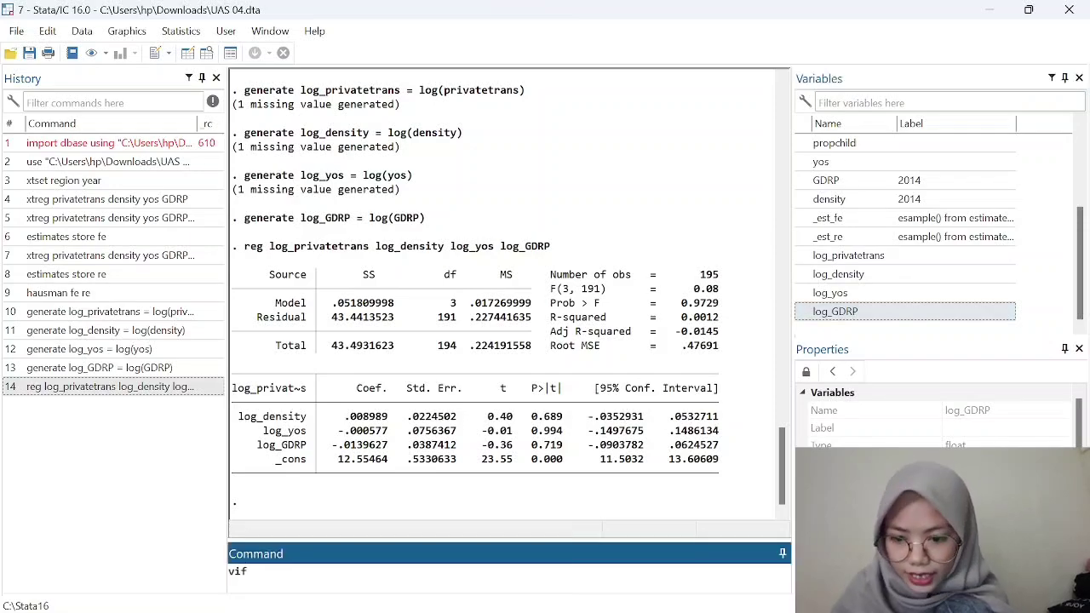
pyautogui.press('Return')
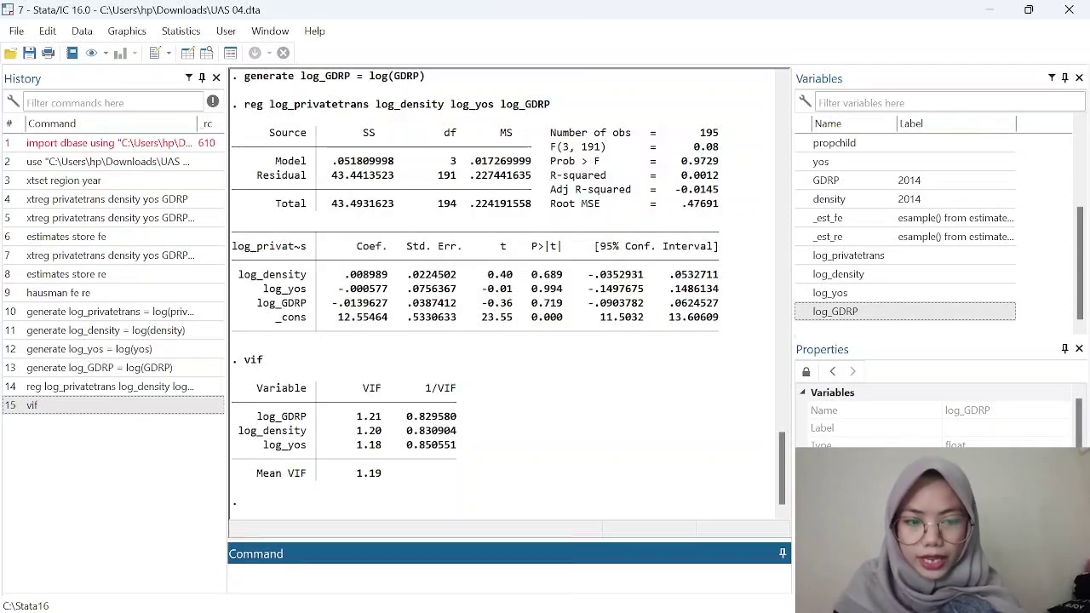
# - Run the regression reg log_privatetrans log_density log_yos log_GDRP again
pyautogui.write('reg')
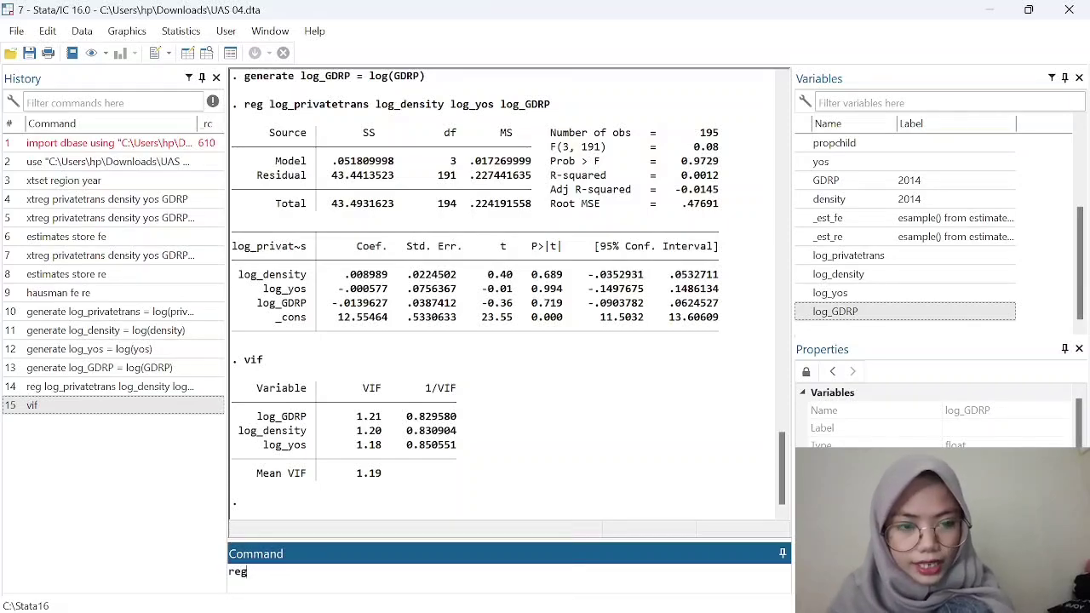
pyautogui.click(802, 255)
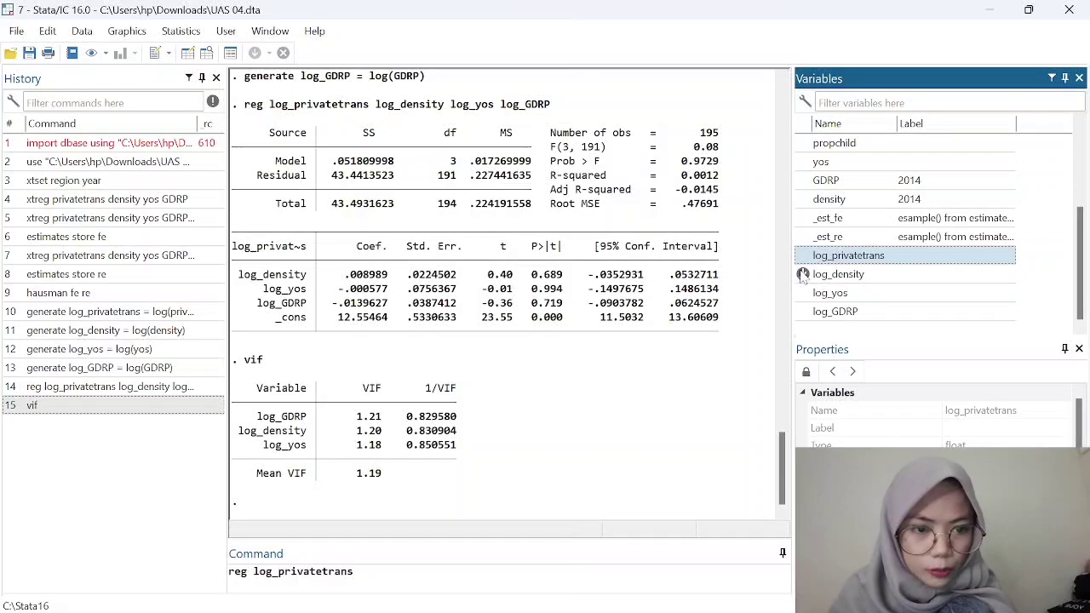
pyautogui.click(802, 274)
pyautogui.click(802, 293)
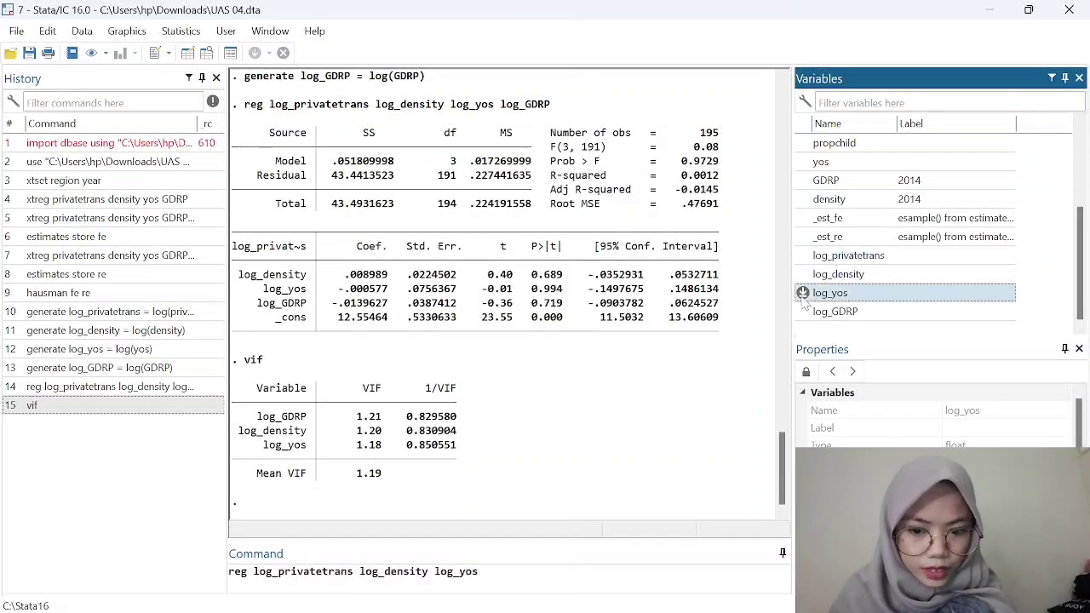
pyautogui.click(802, 312)
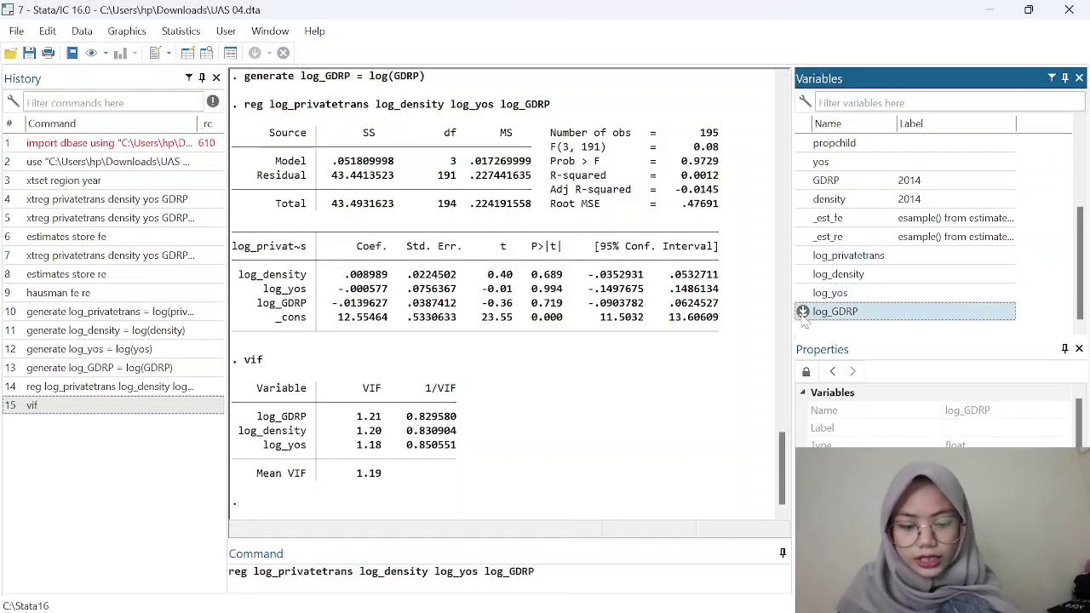
pyautogui.press('Return')
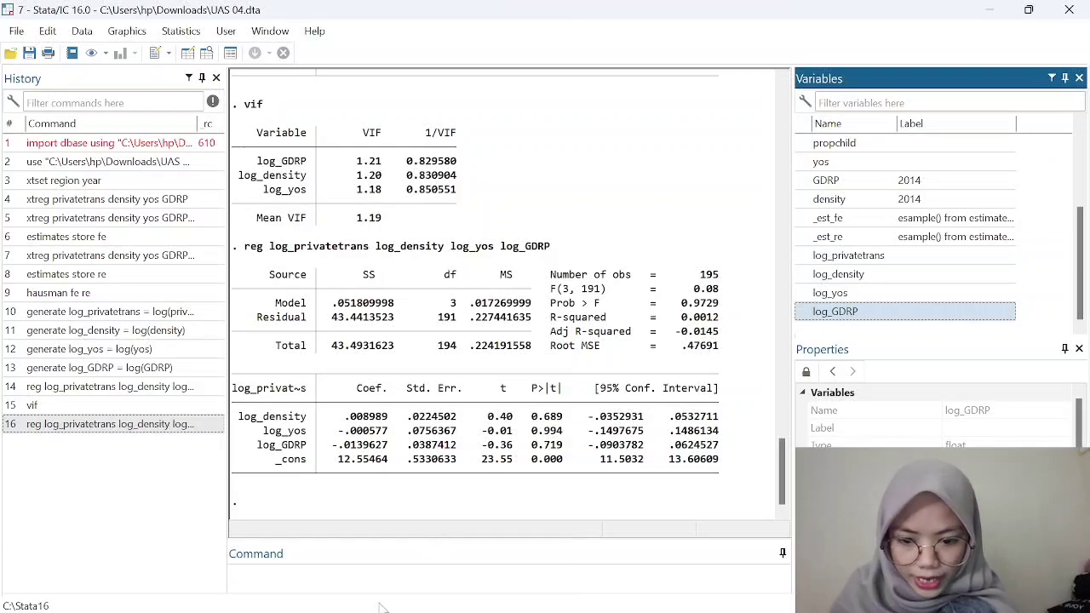
# - Test the logged regression for heteroskedasticity with the hettest command
pyautogui.click(229, 571)
pyautogui.write('h')
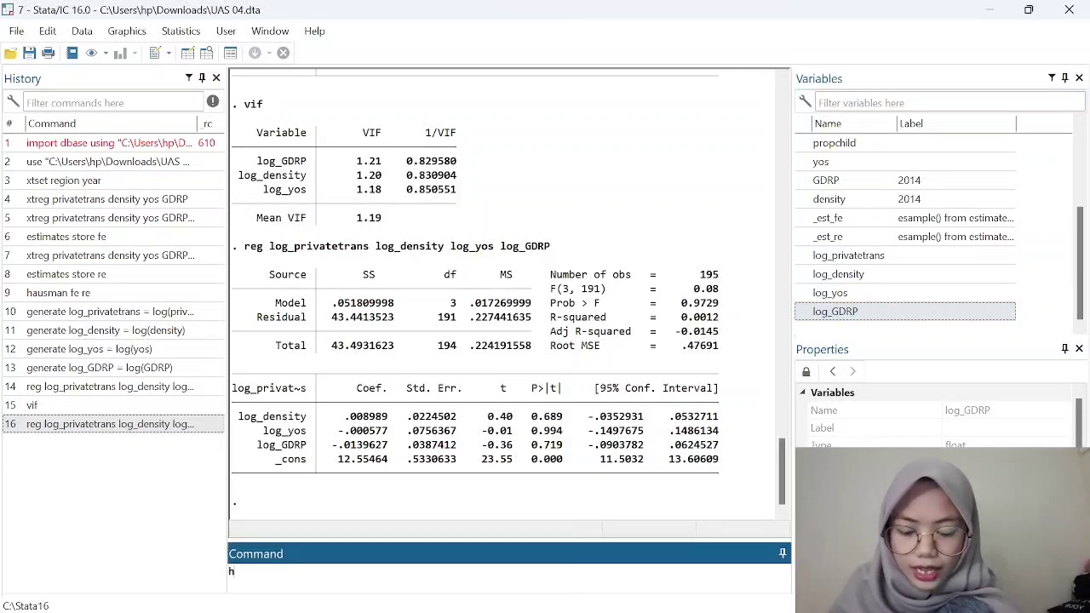
pyautogui.write('ettest')
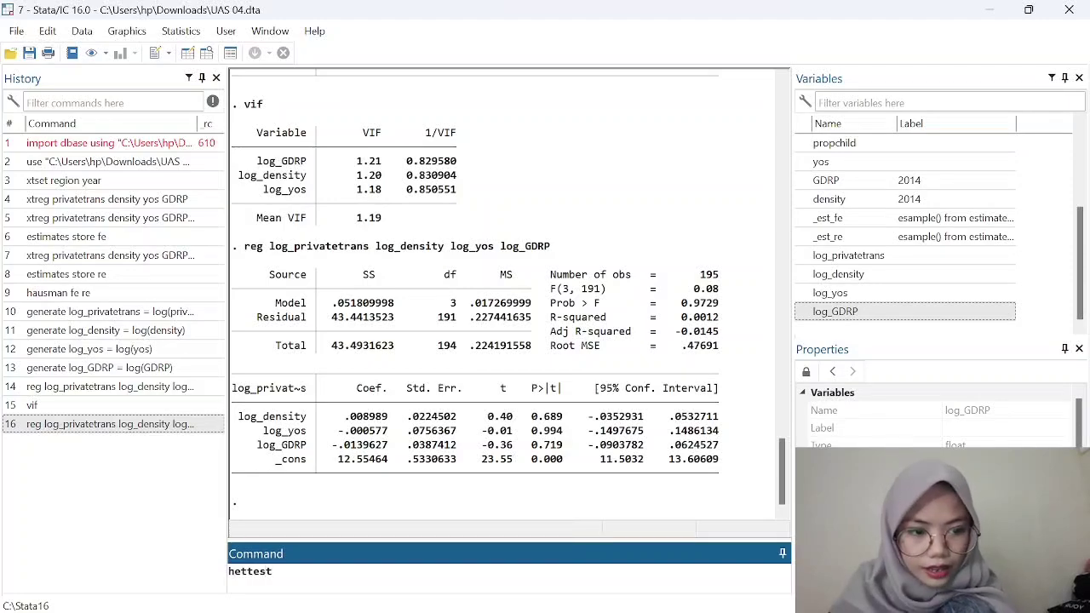
pyautogui.press('Return')
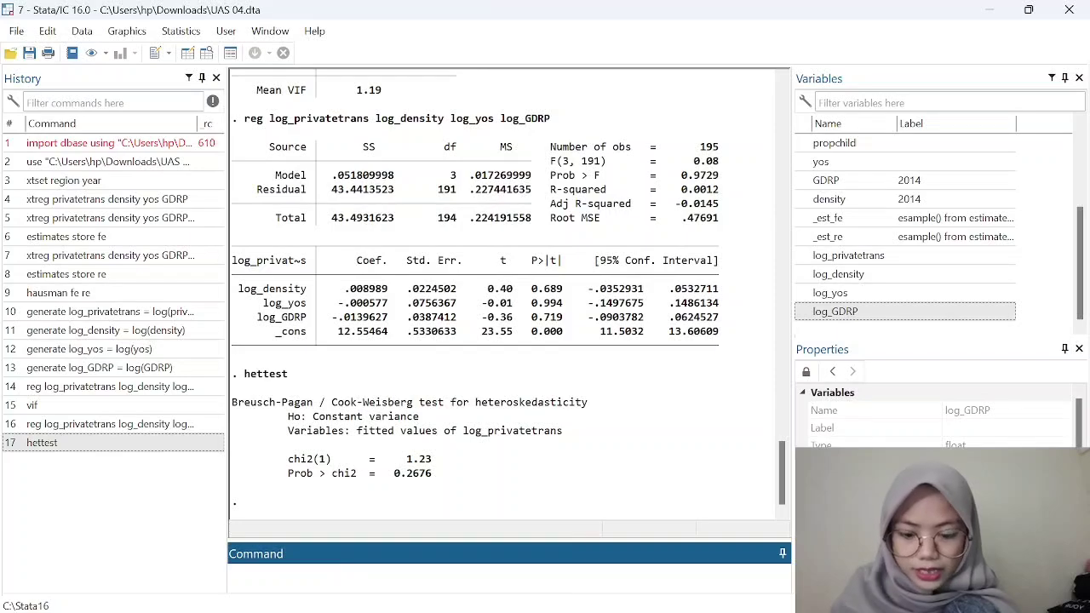
# - Re-estimate the linear regression of log_privatetrans on log_density, log_yos and log_GDRP
pyautogui.write('reg')
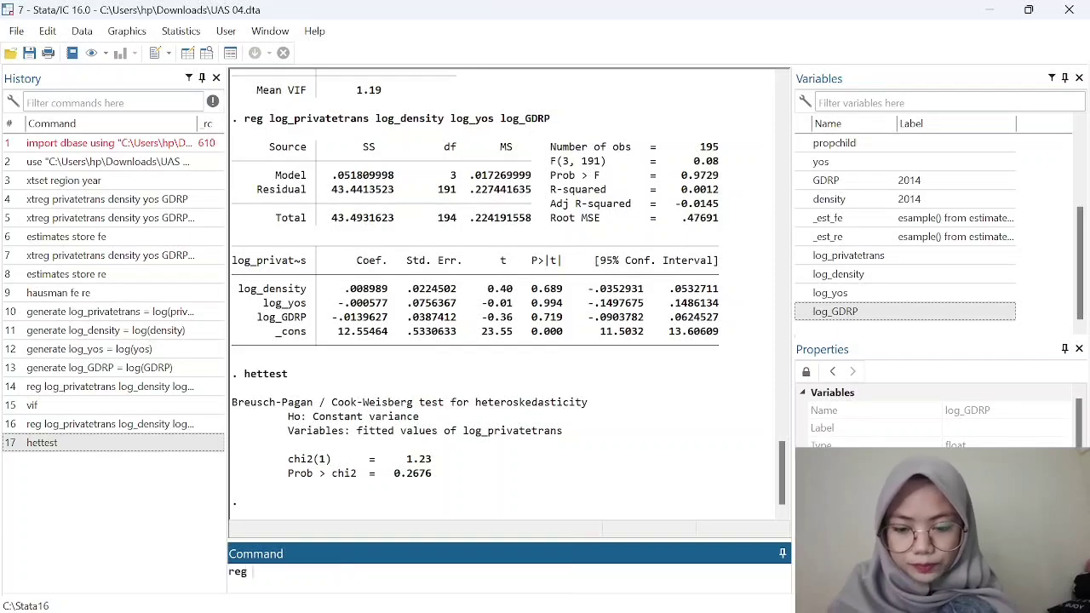
pyautogui.click(802, 259)
pyautogui.click(803, 274)
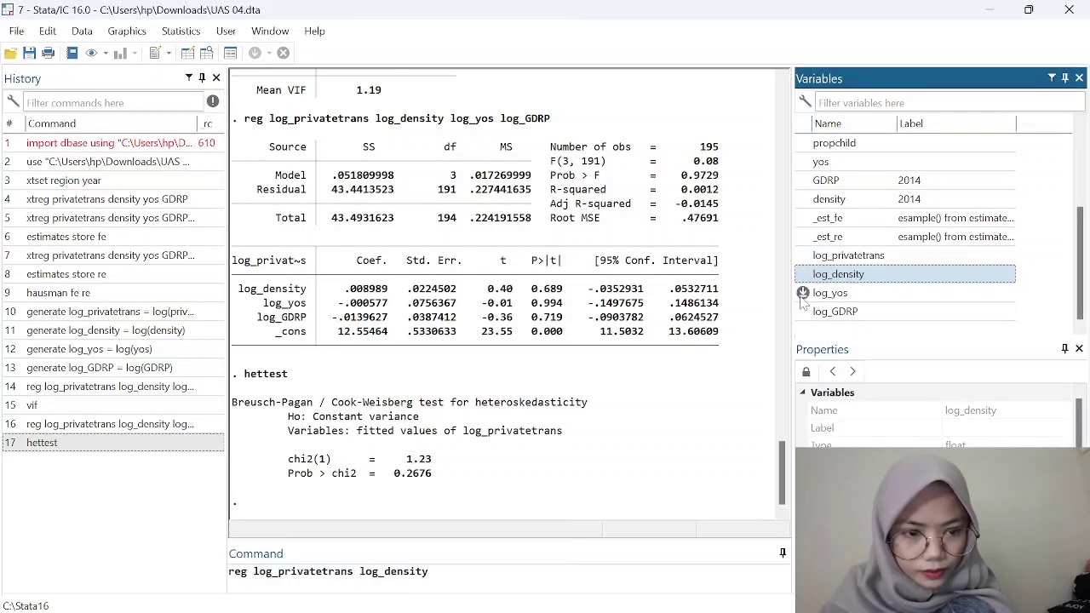
pyautogui.click(802, 293)
pyautogui.click(802, 312)
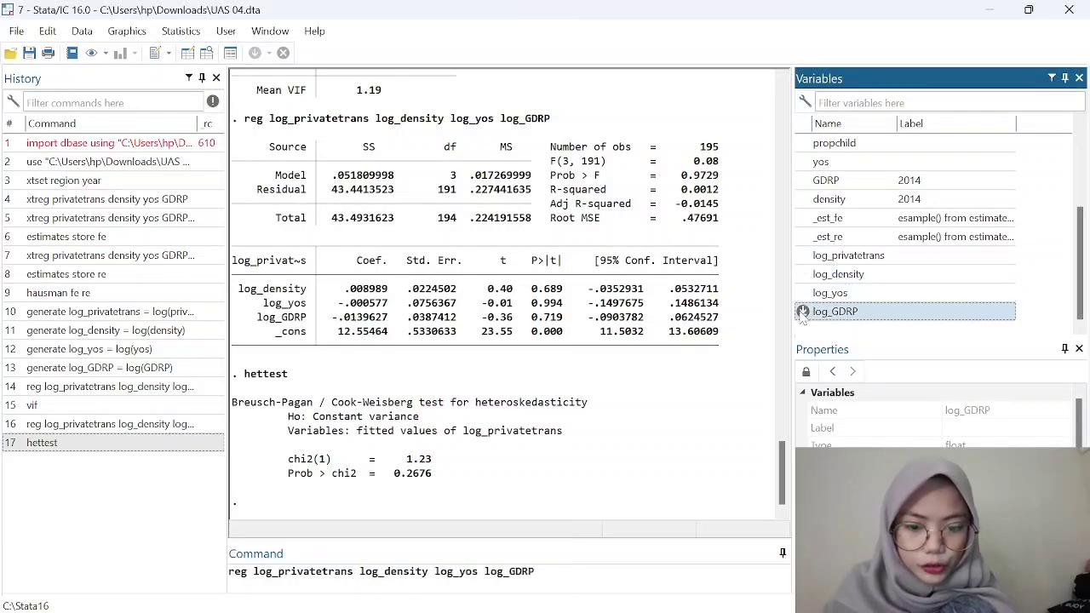
pyautogui.press('Return')
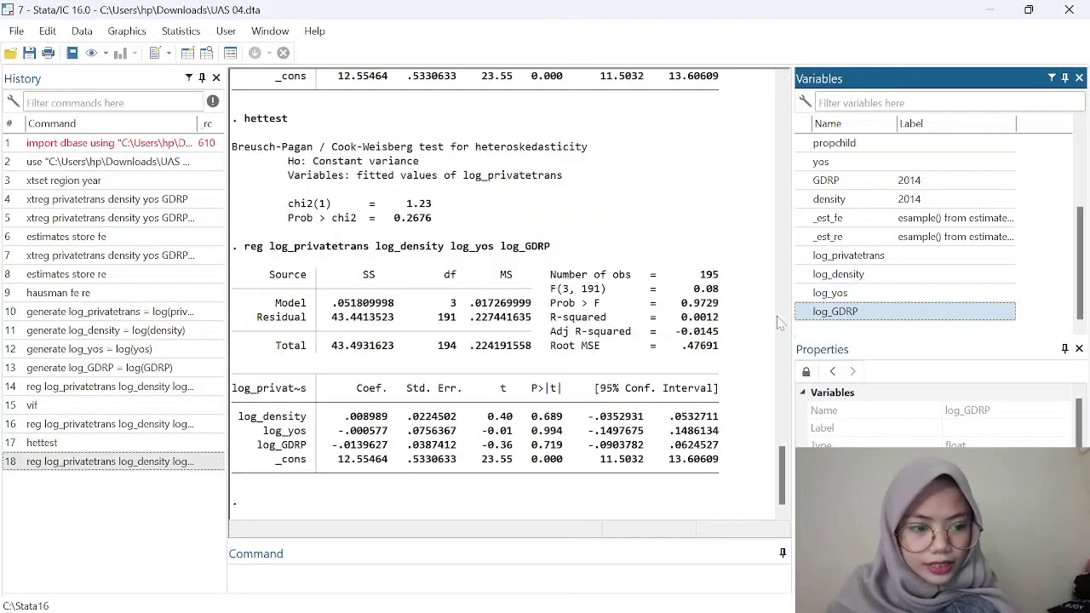
# - Generate the residuals of the logged regression as a new variable with the command predict resid, residuals
pyautogui.write('pr')
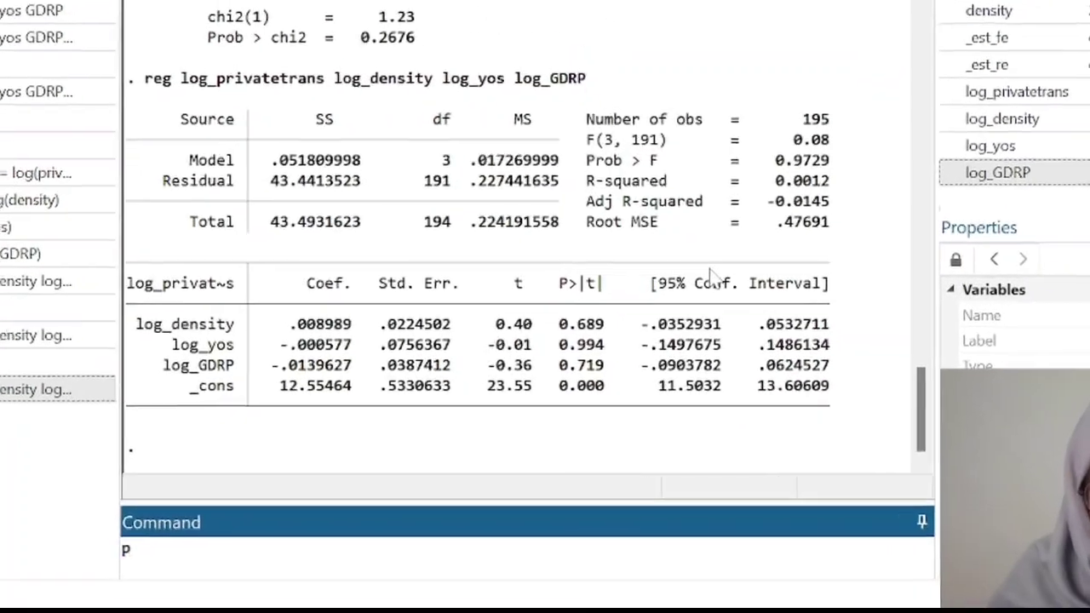
pyautogui.write('edi')
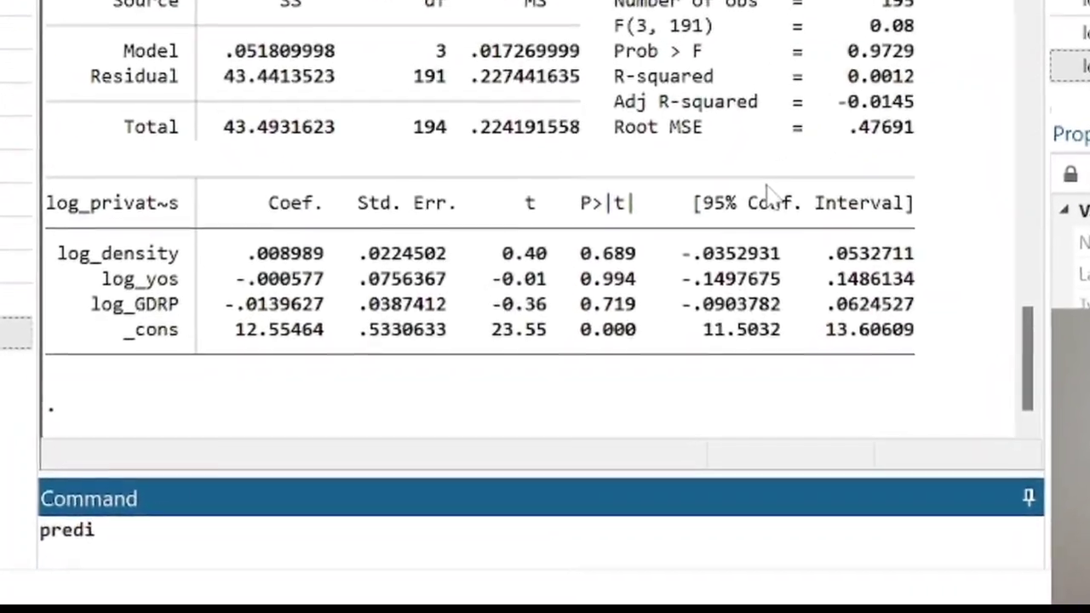
pyautogui.write('ct res')
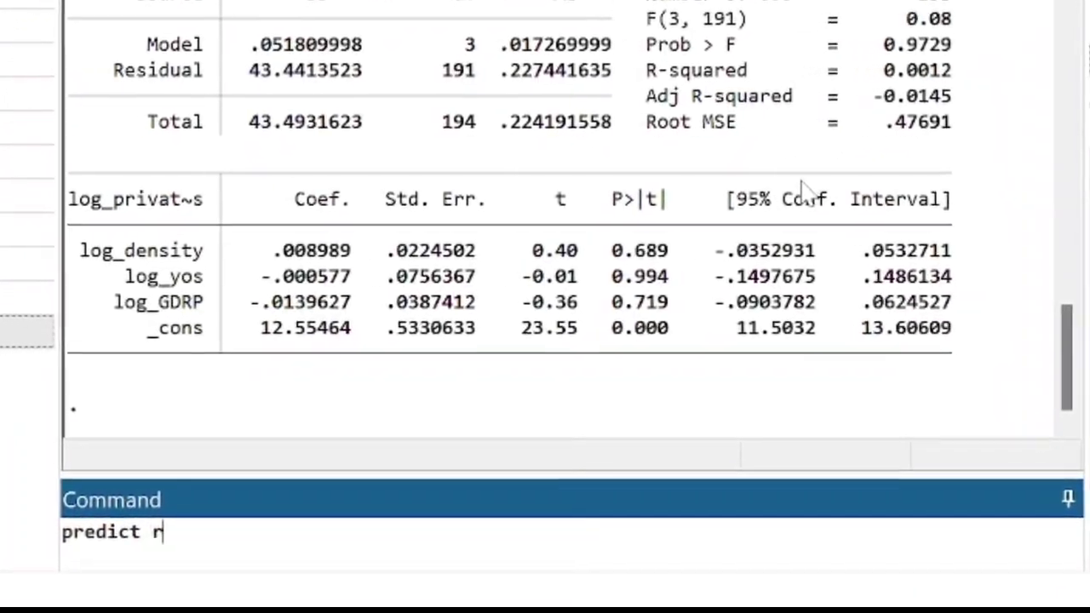
pyautogui.write('id, ')
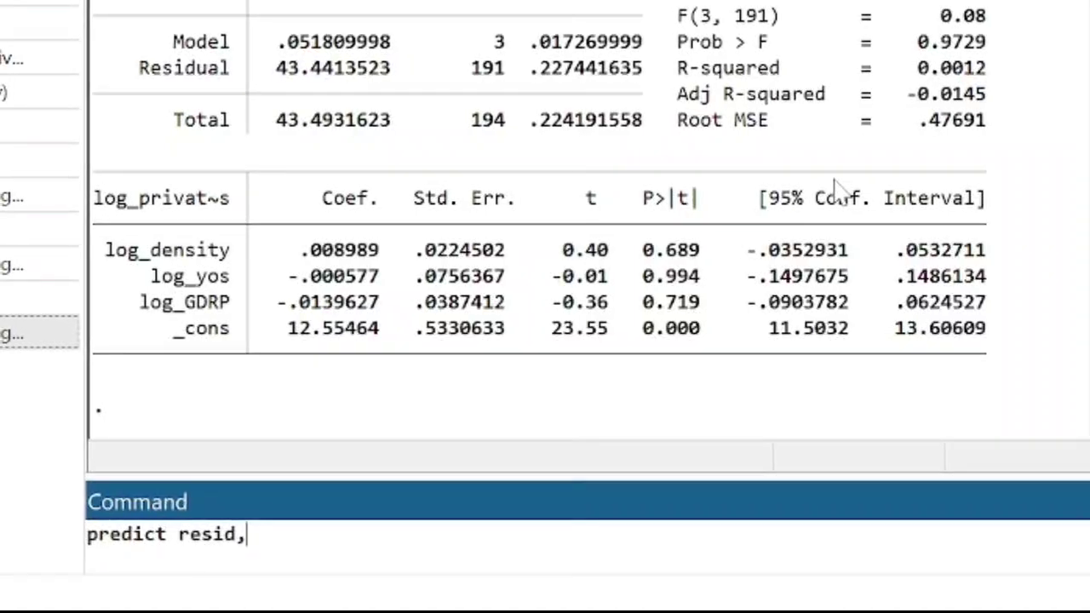
pyautogui.write('resi')
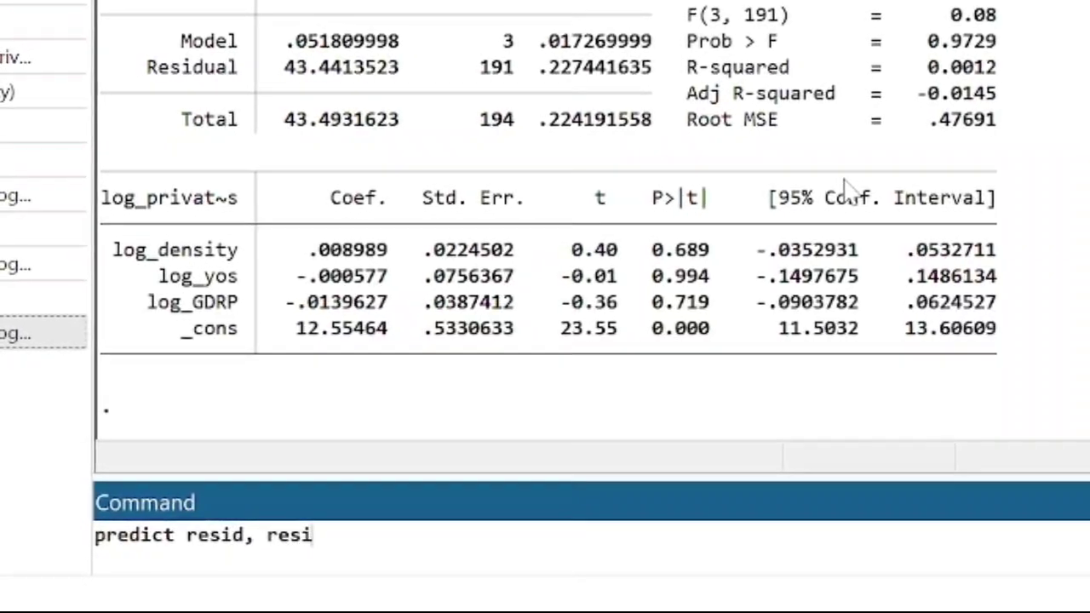
pyautogui.write('dual')
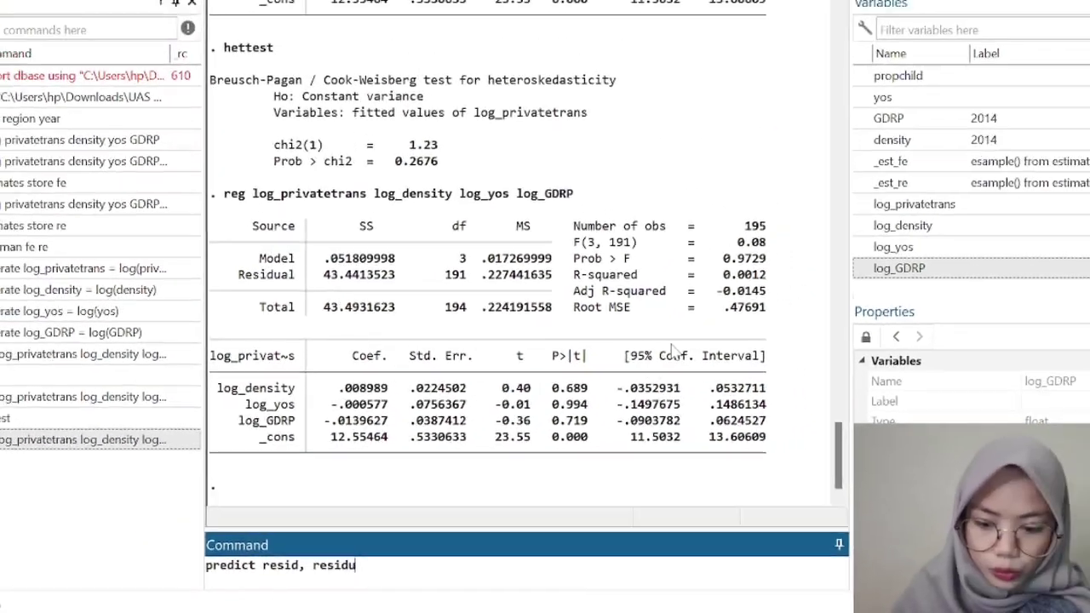
pyautogui.write('s')
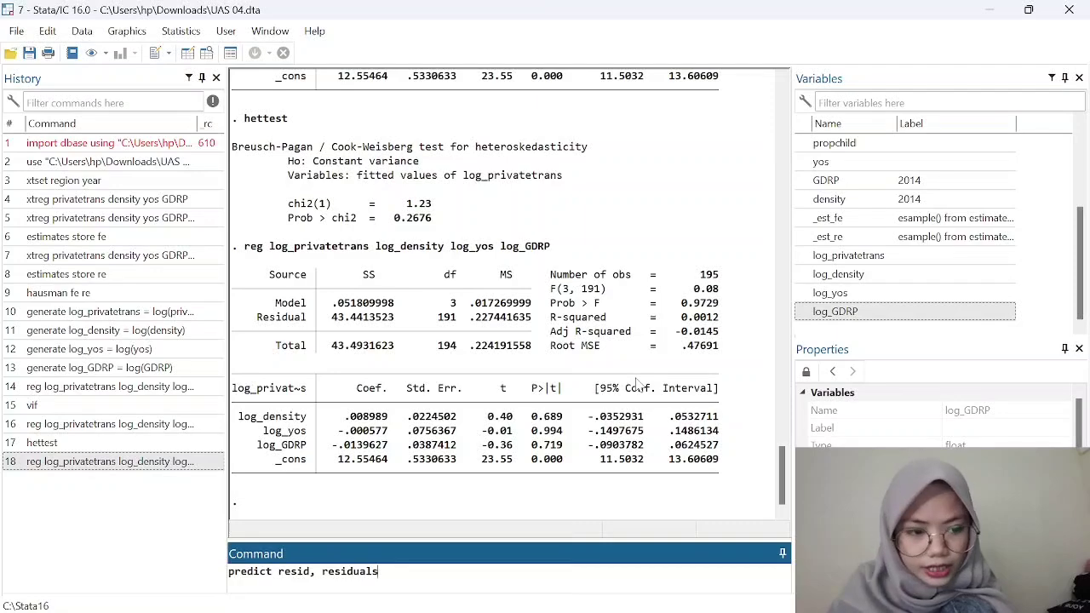
pyautogui.press('Return')
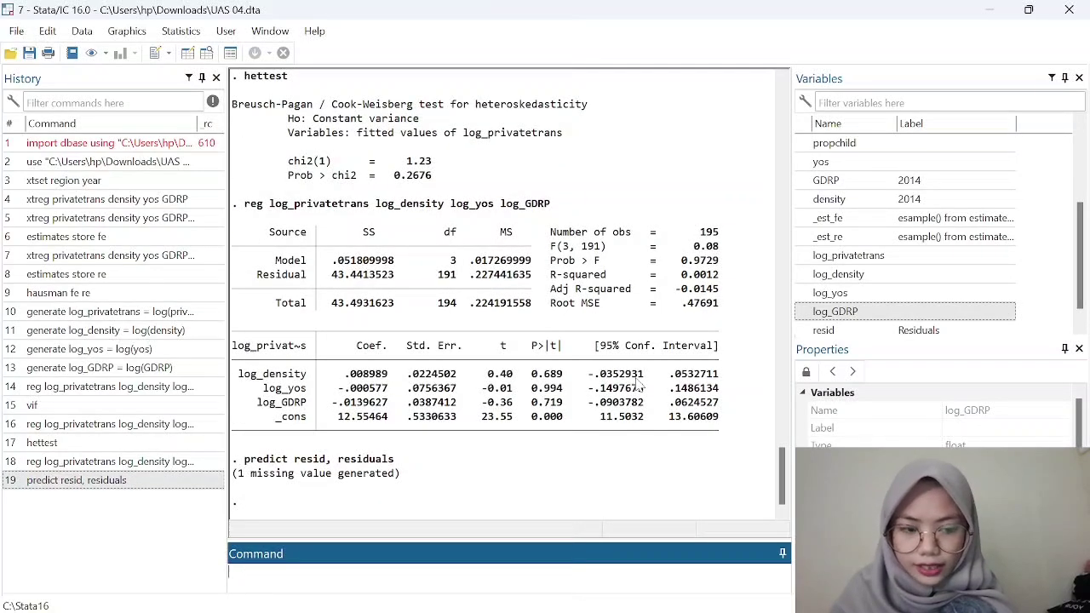
# - Run the Shapiro-Wilk normality test on the regression residuals with the command swilk res
pyautogui.write('swil')
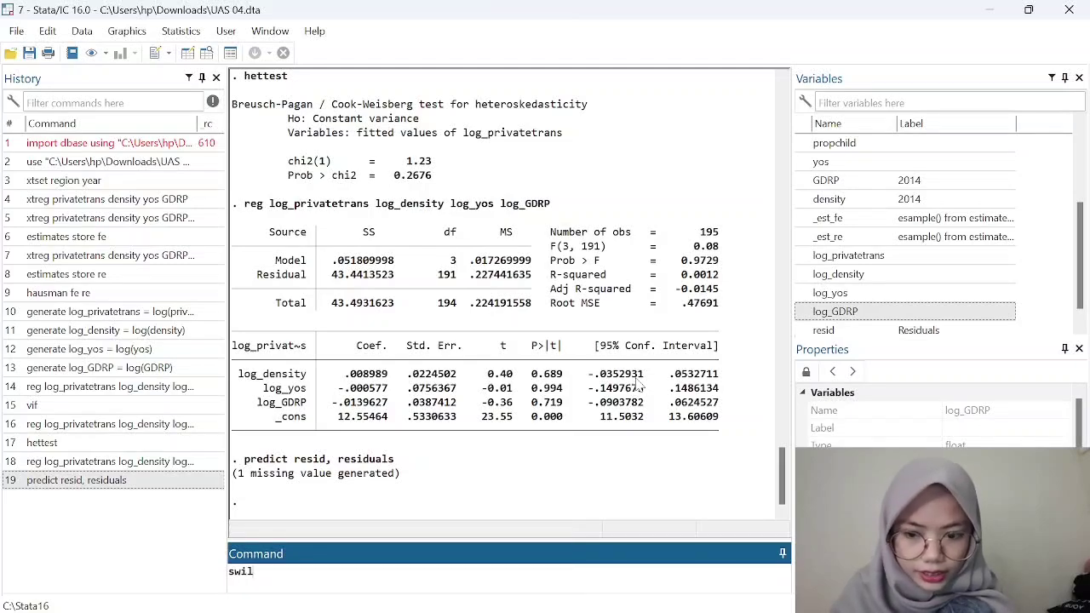
pyautogui.write('k red')
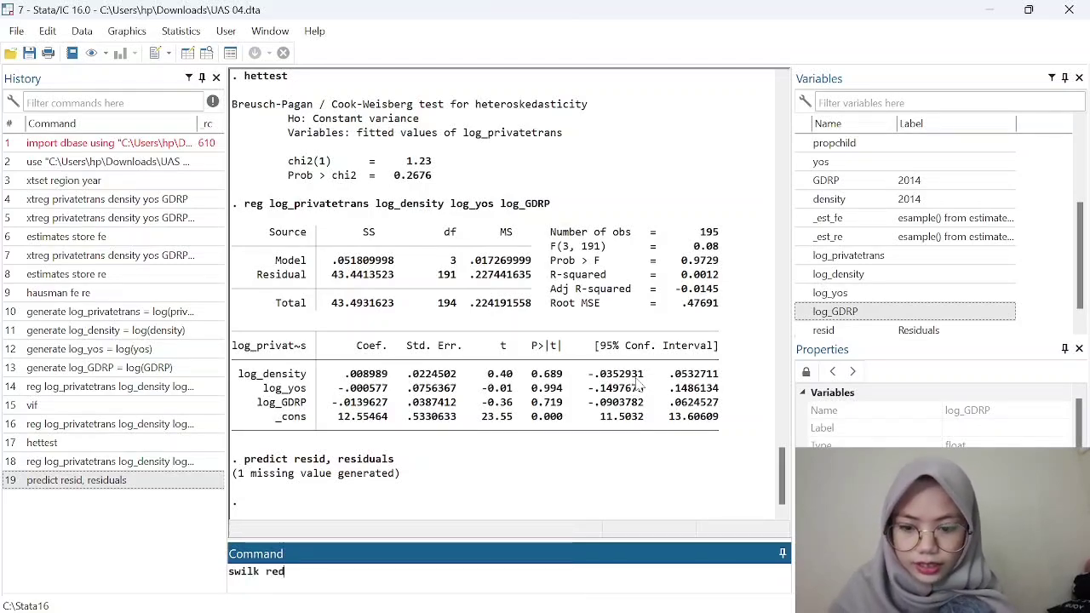
pyautogui.press('BackSpace')
pyautogui.write('s')
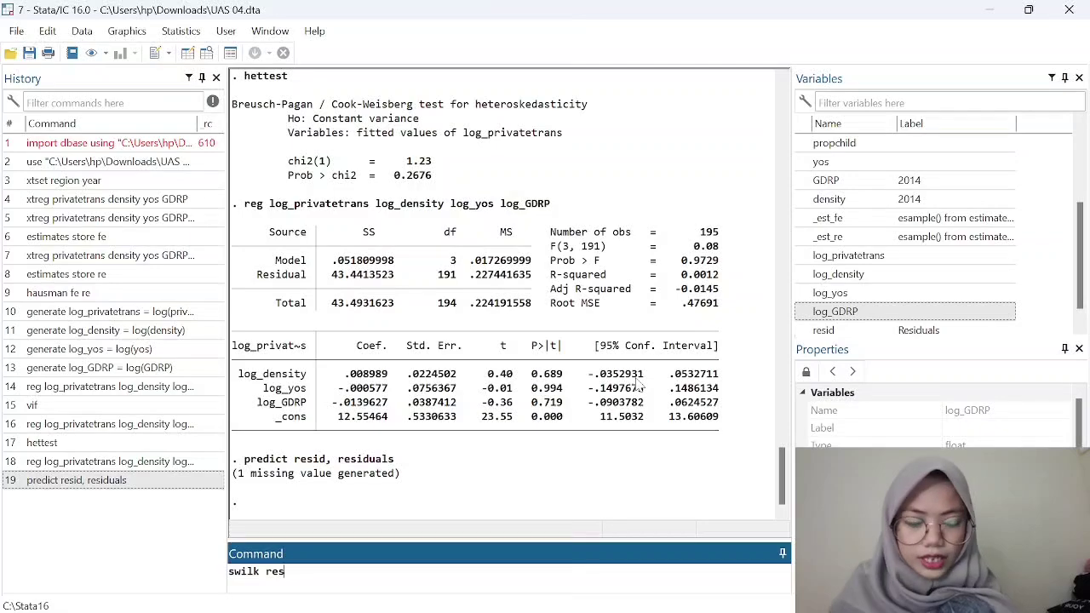
pyautogui.press('Return')
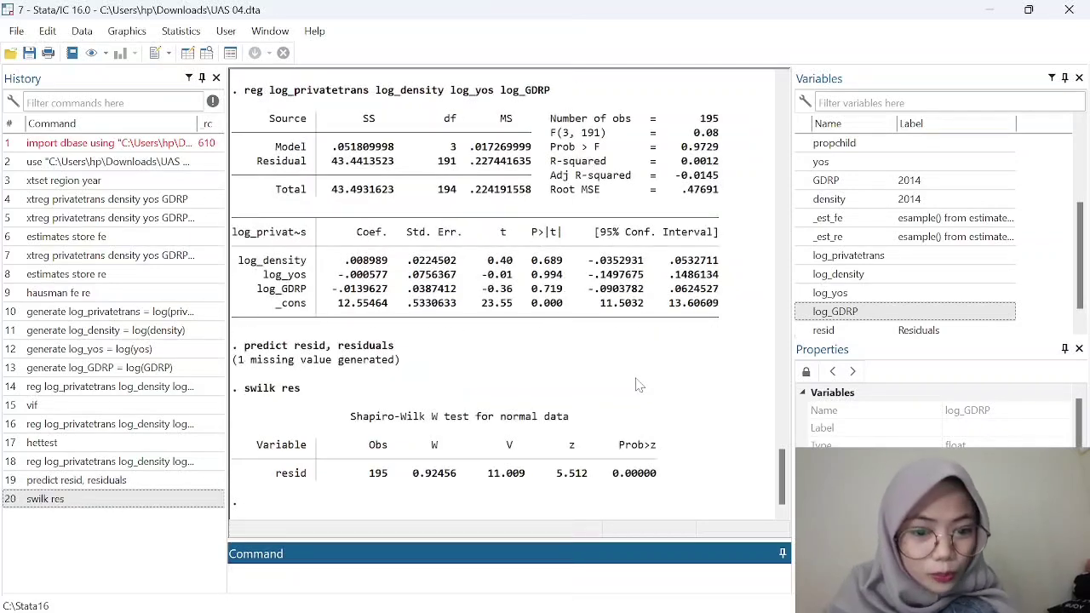